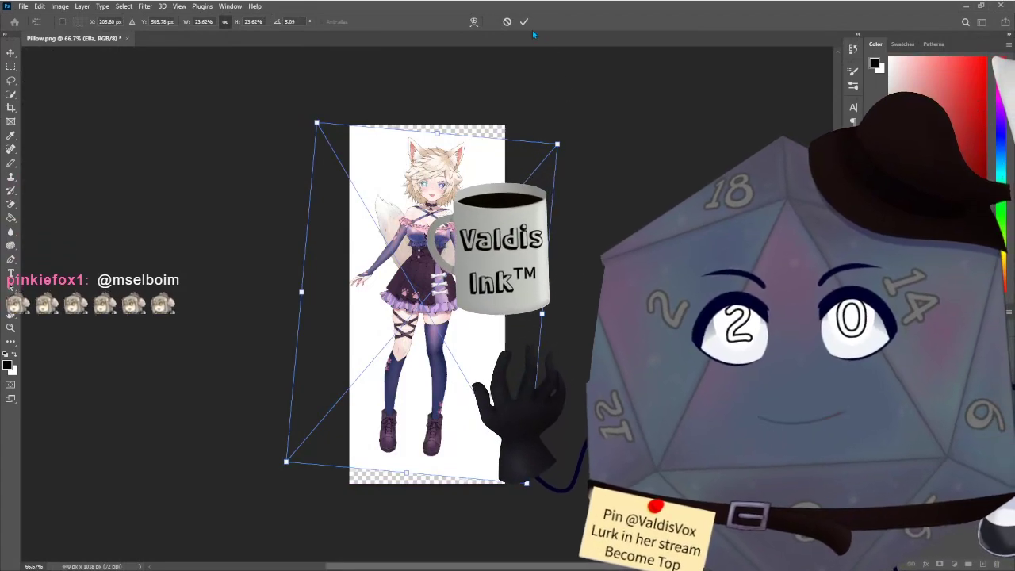
Apply the character layer's transform and erase the white background around the figure with the Magic Eraser.
click(523, 22)
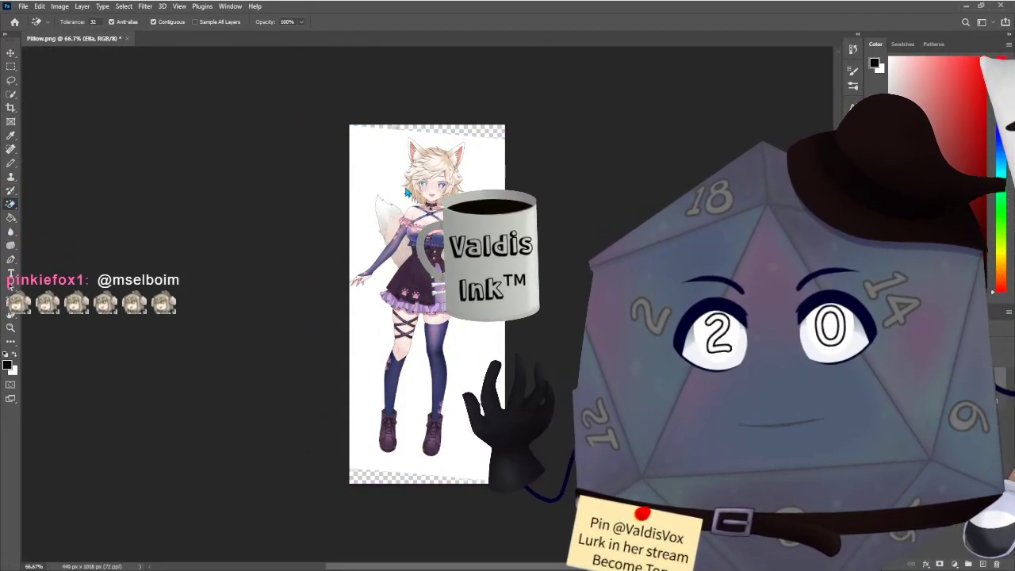
scroll(474, 233, up, 3)
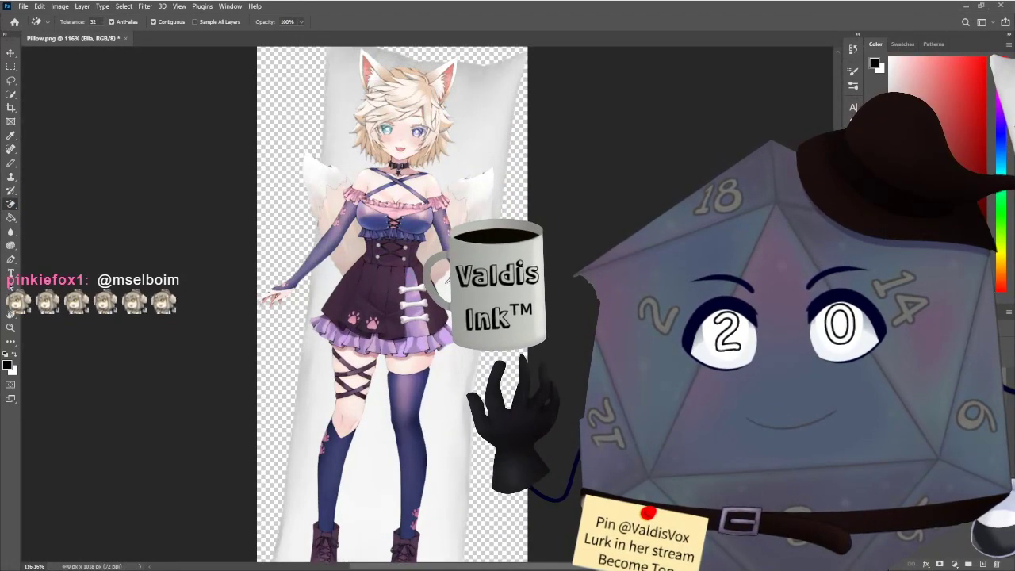
scroll(371, 224, up, 3)
scroll(377, 289, down, 2)
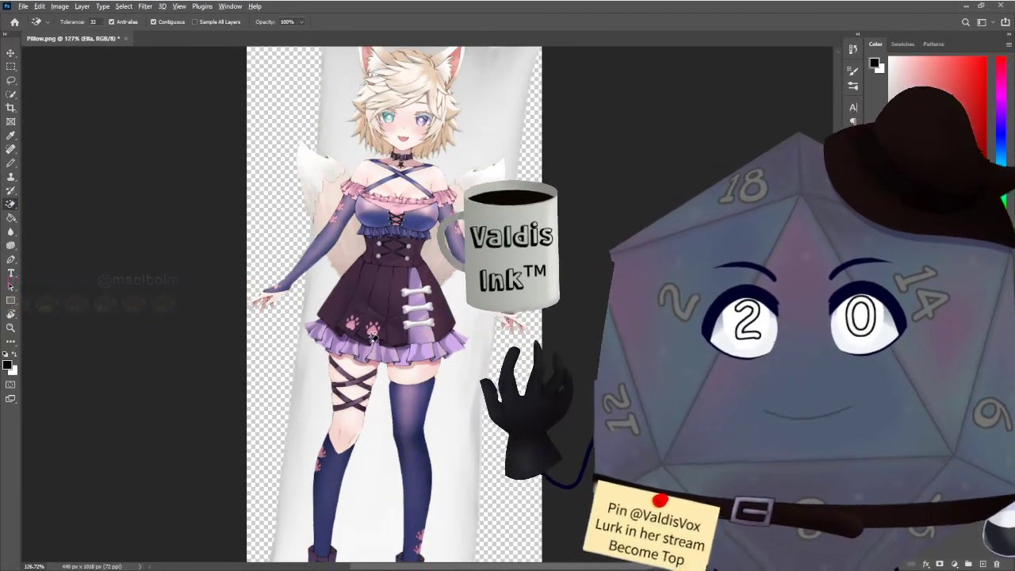
scroll(386, 289, up, 3)
scroll(618, 232, up, 3)
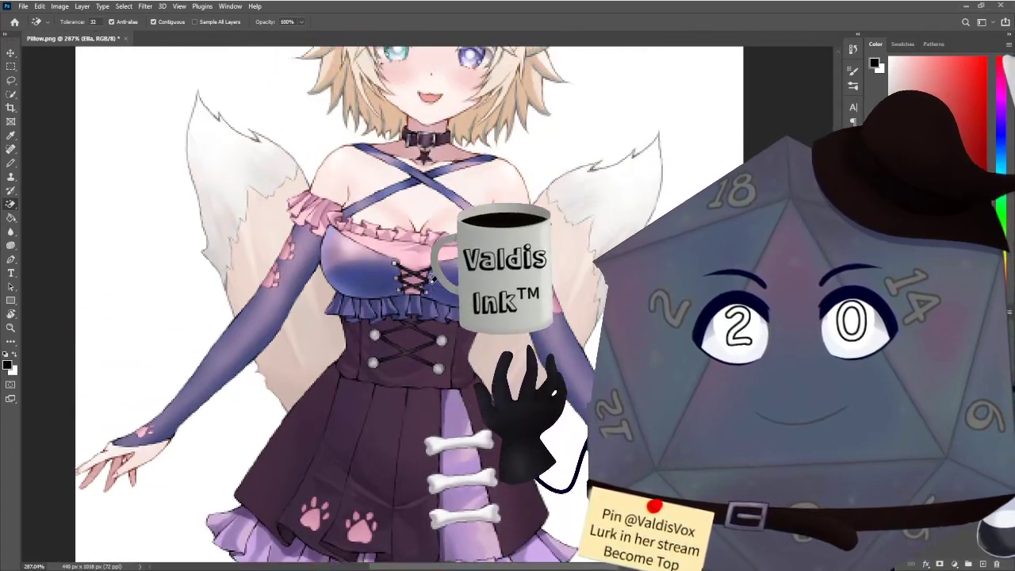
click(618, 232)
scroll(618, 242, down, 8)
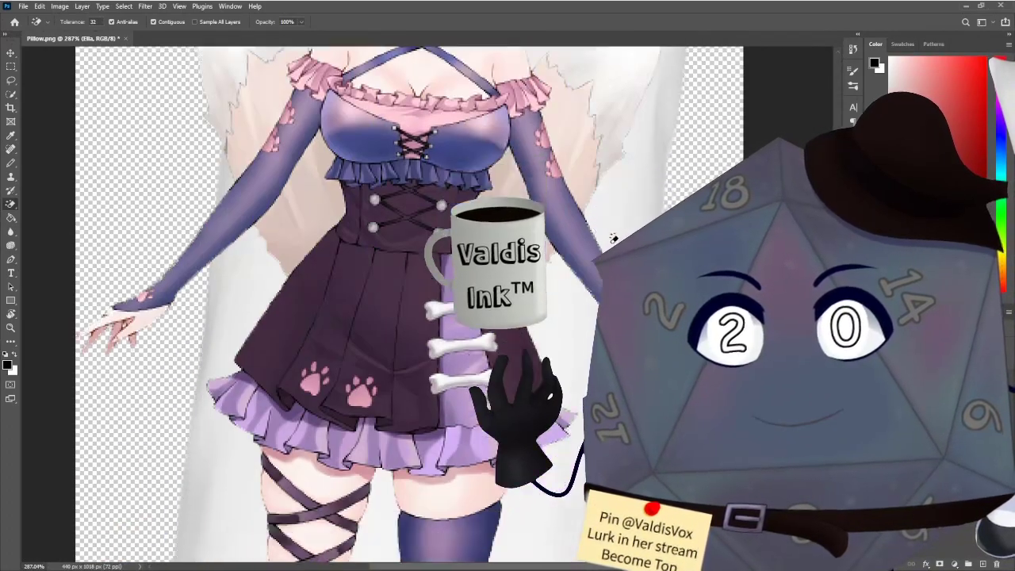
Move the character layer slightly to the right so the figure sits more centrally on the pillow.
scroll(598, 251, up, 6)
scroll(583, 249, down, 2)
scroll(586, 270, down, 2)
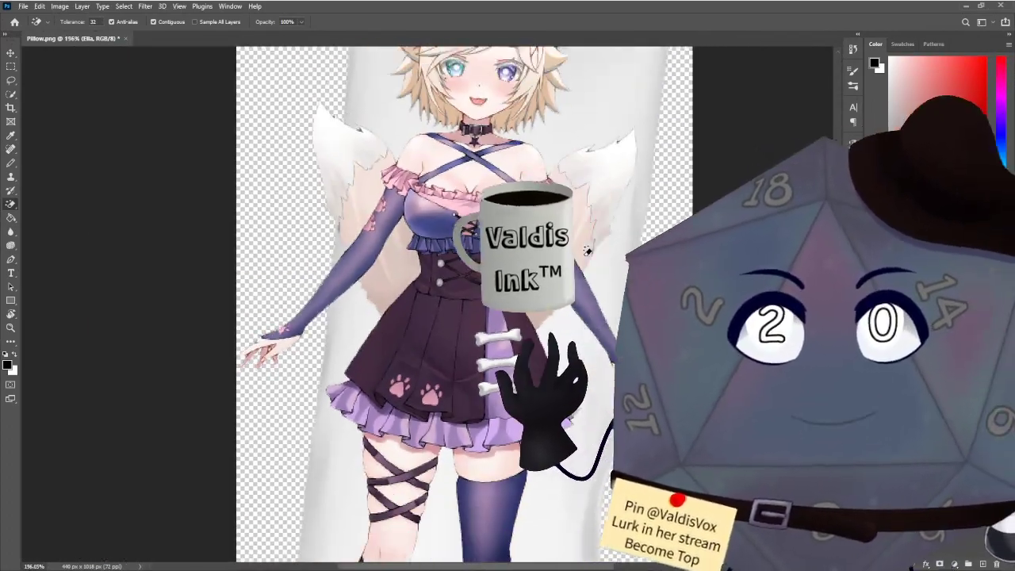
scroll(586, 270, up, 1)
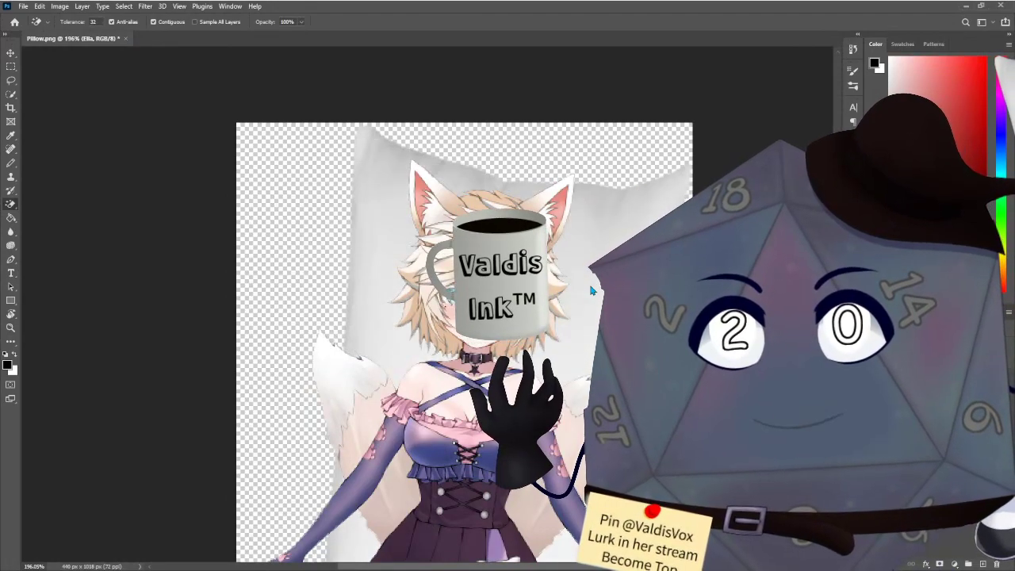
scroll(550, 380, up, 5)
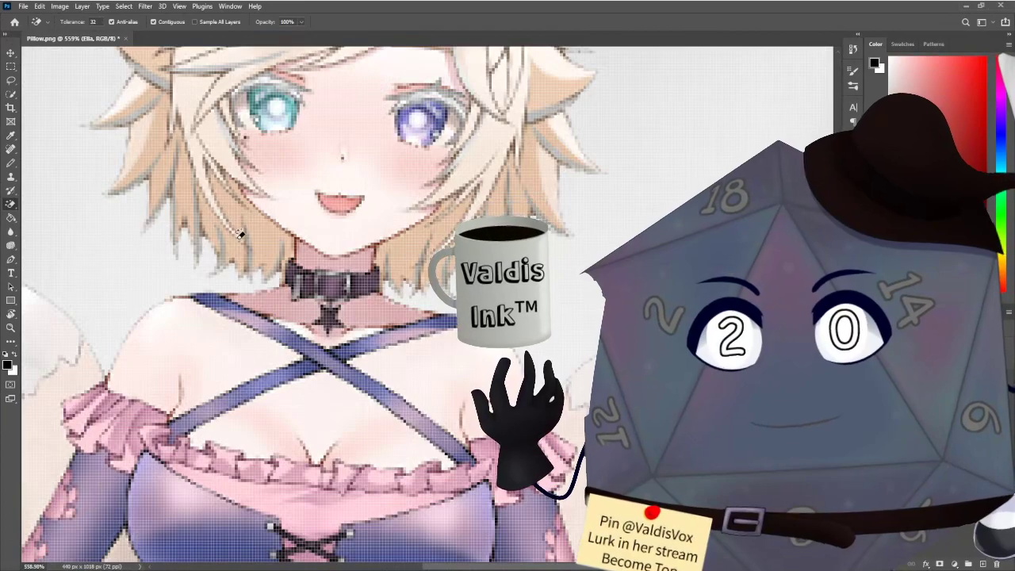
scroll(239, 234, down, 5)
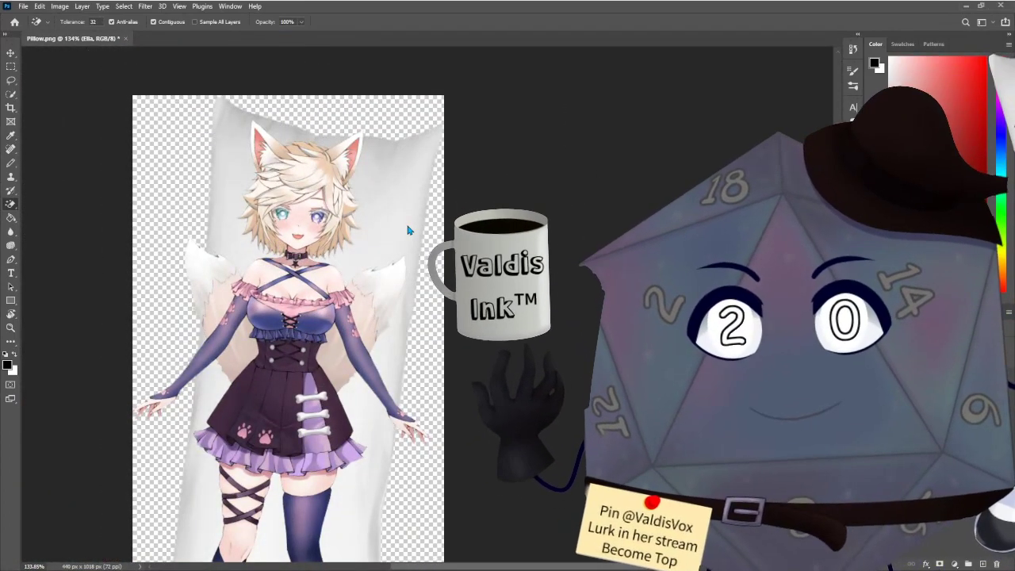
key(v)
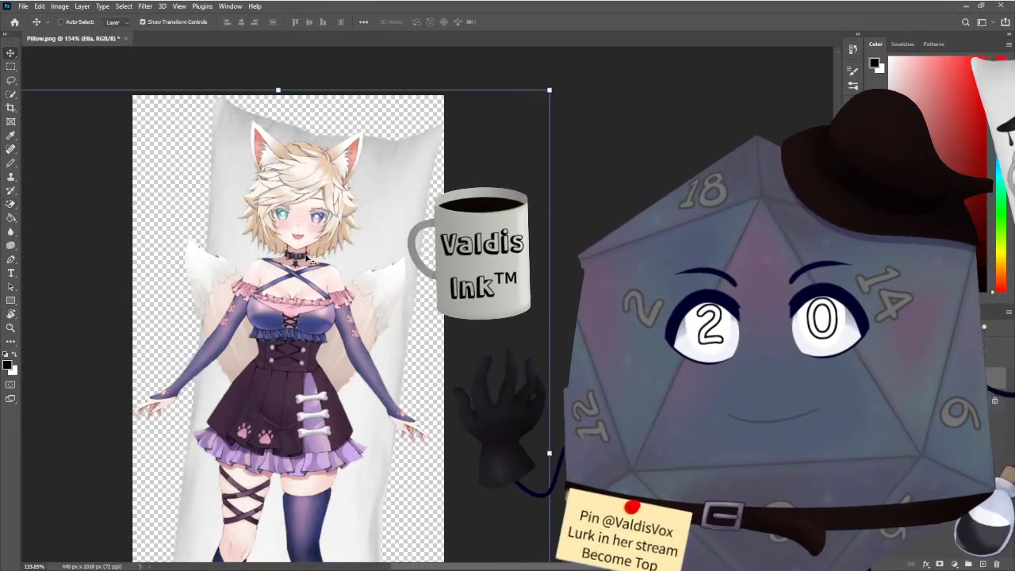
drag(306, 257, 320, 259)
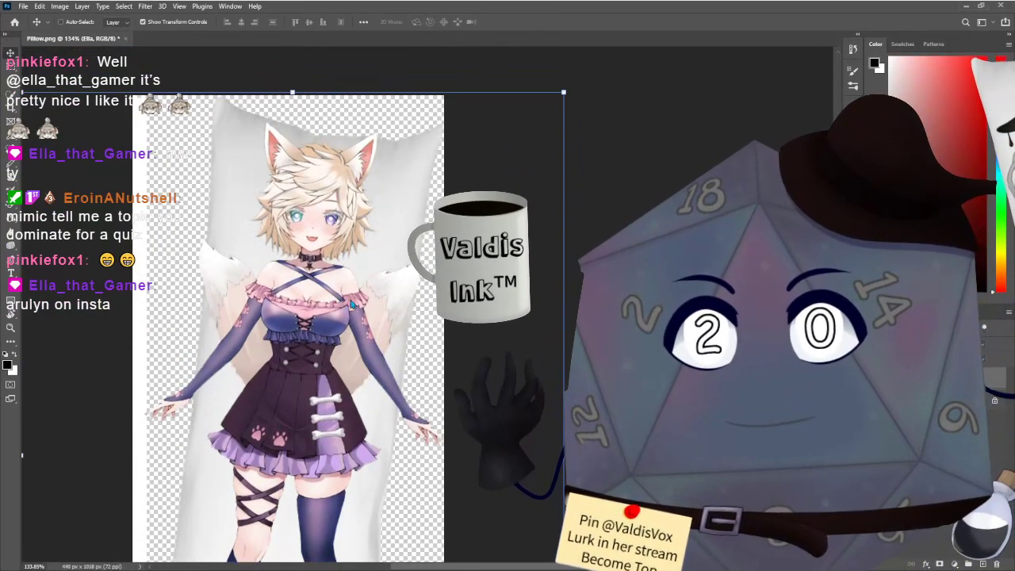
Move the character aside and erase the leftover white area covering the left part of the pillow with the Magic Eraser.
drag(280, 290, 333, 295)
drag(191, 288, 277, 298)
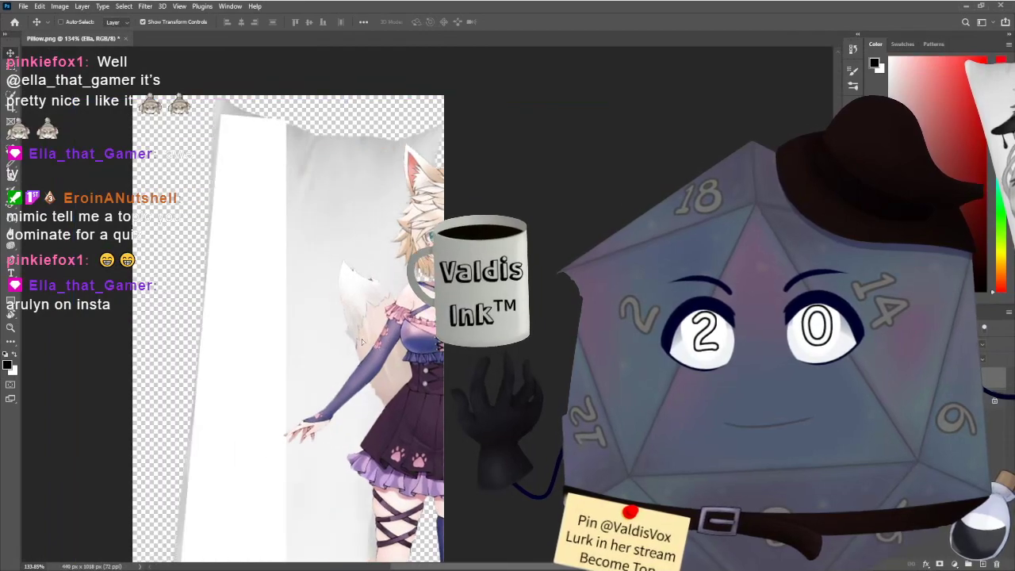
key(e)
click(272, 287)
key(v)
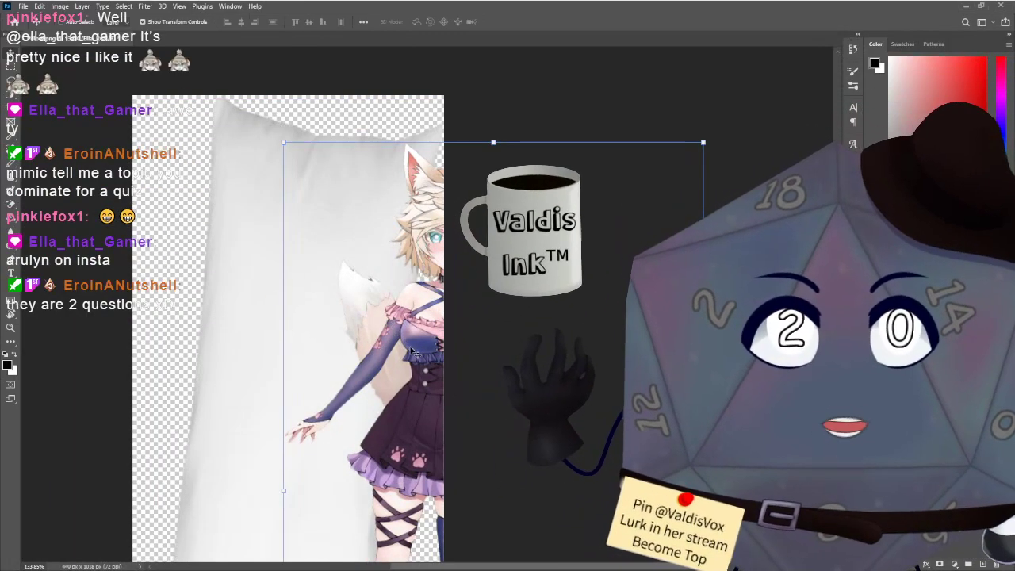
Move the character back onto the pillow and scale it to 98.68%, placing it lower on the pillow.
drag(393, 324, 279, 305)
scroll(333, 341, down, 5)
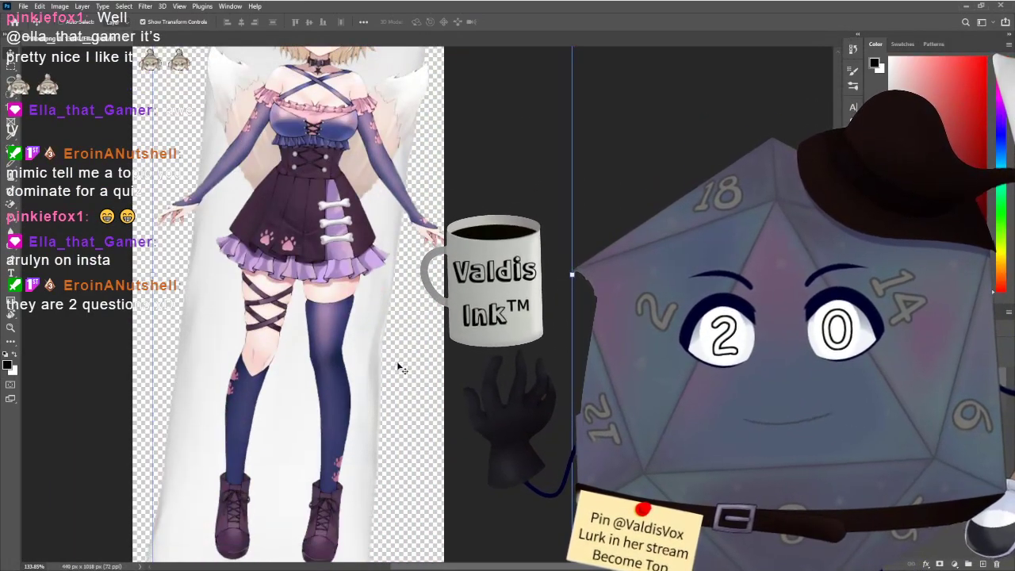
scroll(380, 369, down, 3)
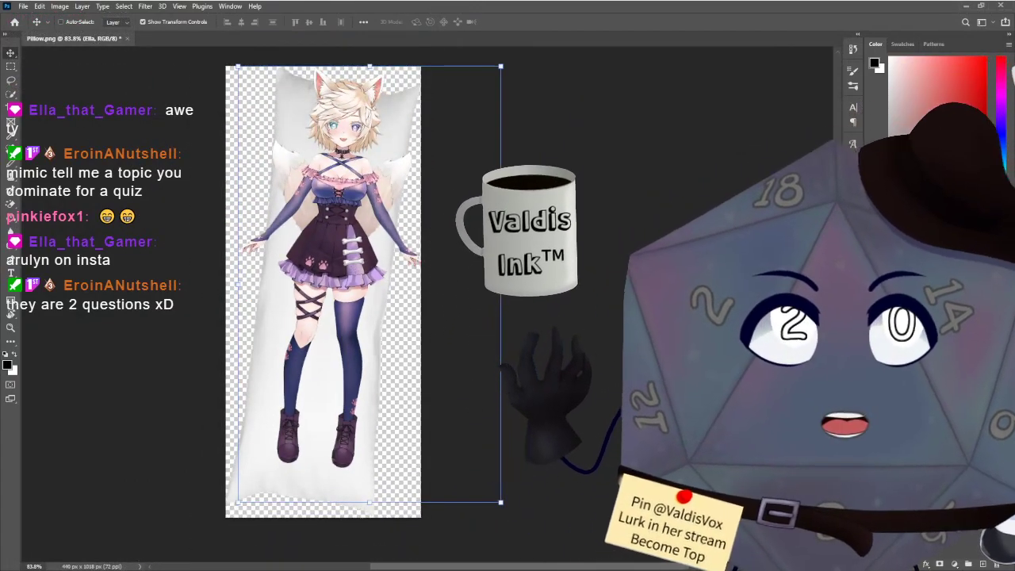
drag(364, 240, 360, 269)
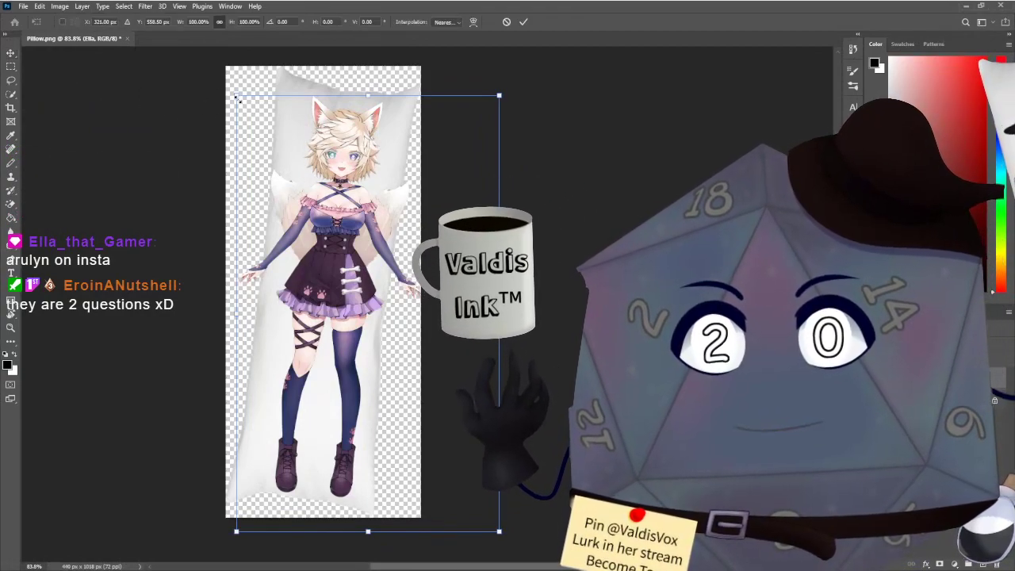
drag(236, 95, 239, 101)
drag(330, 192, 324, 187)
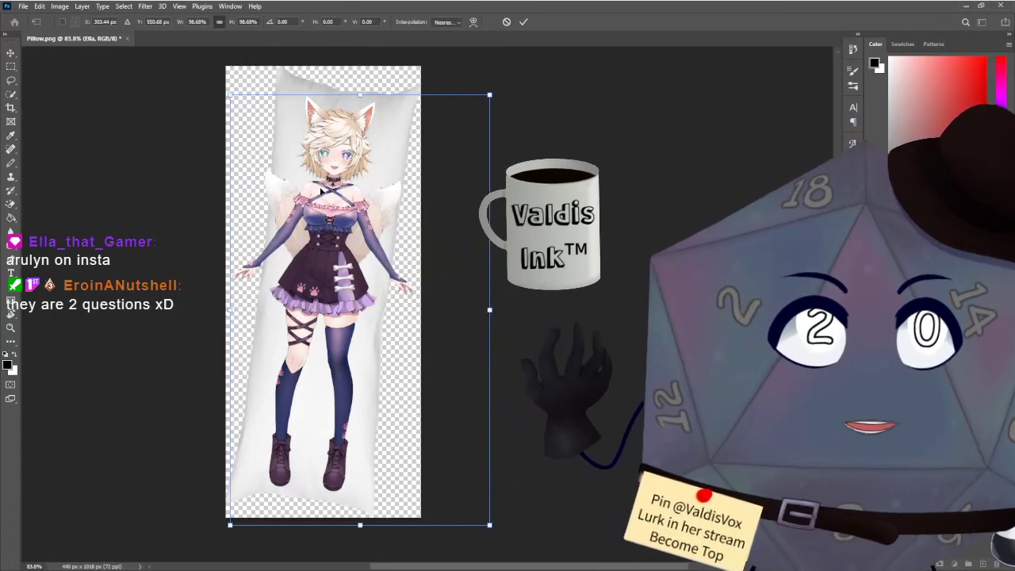
Rotate the character by 0.20°, nudge it 3 px to the right and apply the transform.
scroll(322, 190, up, 3)
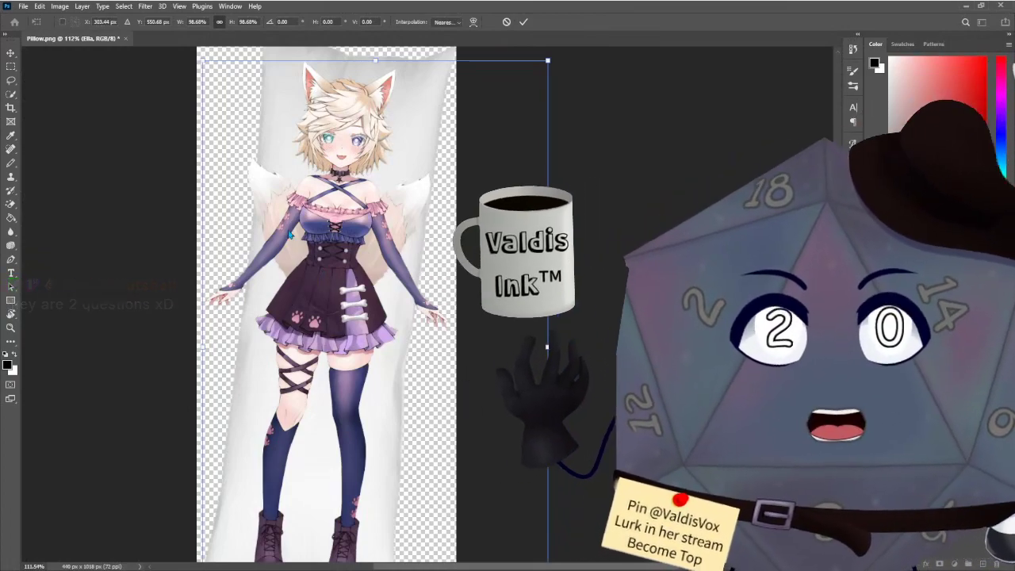
drag(567, 346, 567, 347)
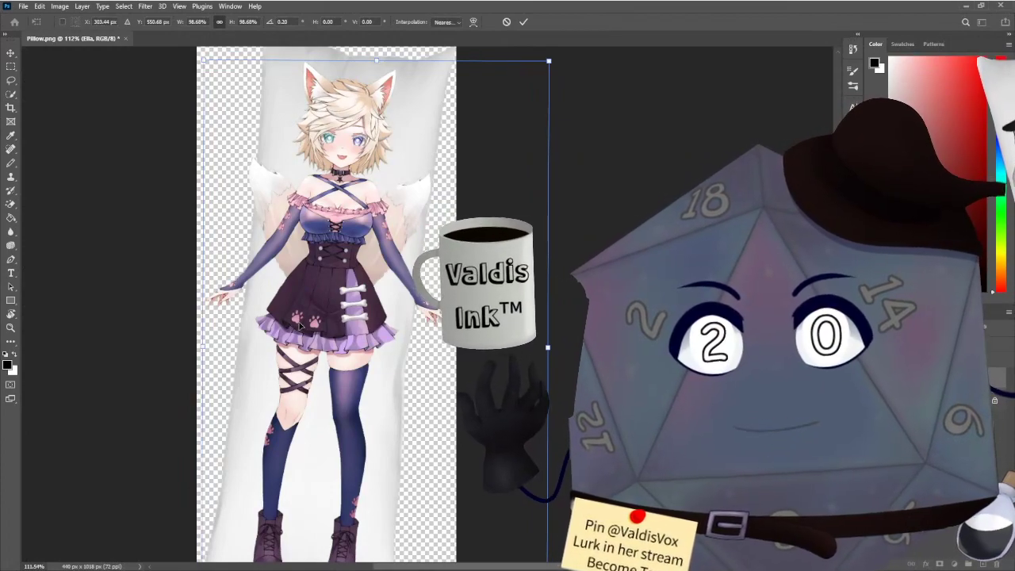
key(Right)
key(Right)
key(Right)
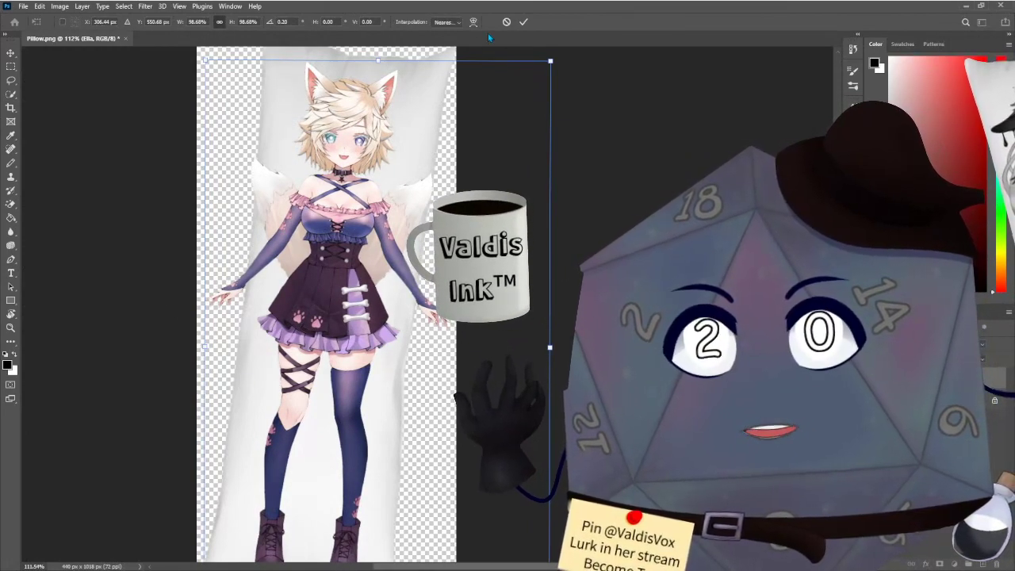
click(523, 22)
Scale the character layer to 95.21%, rotate it by 0.98°, reposition it on the pillow and apply the transform.
scroll(260, 138, up, 2)
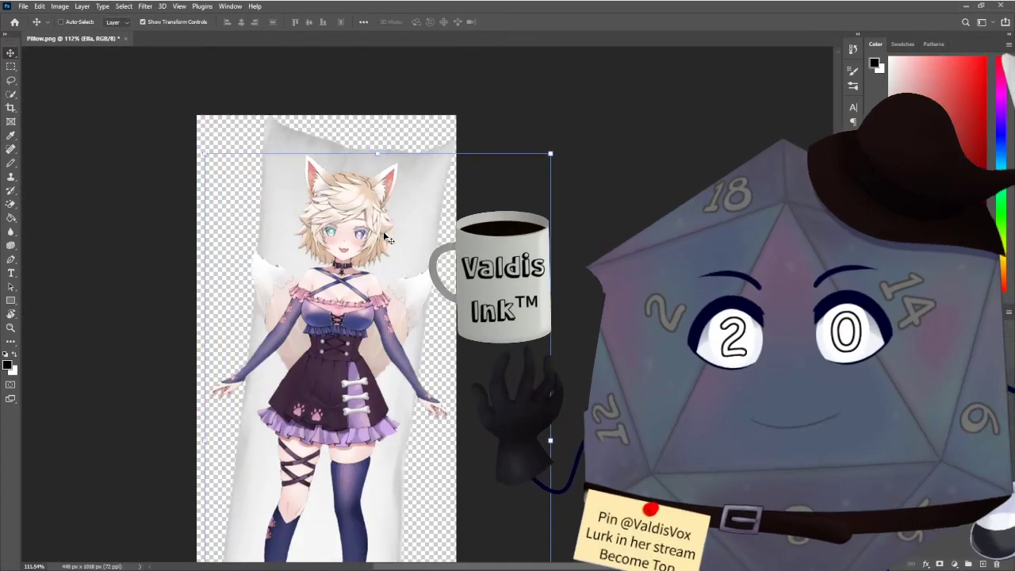
scroll(260, 140, down, 5)
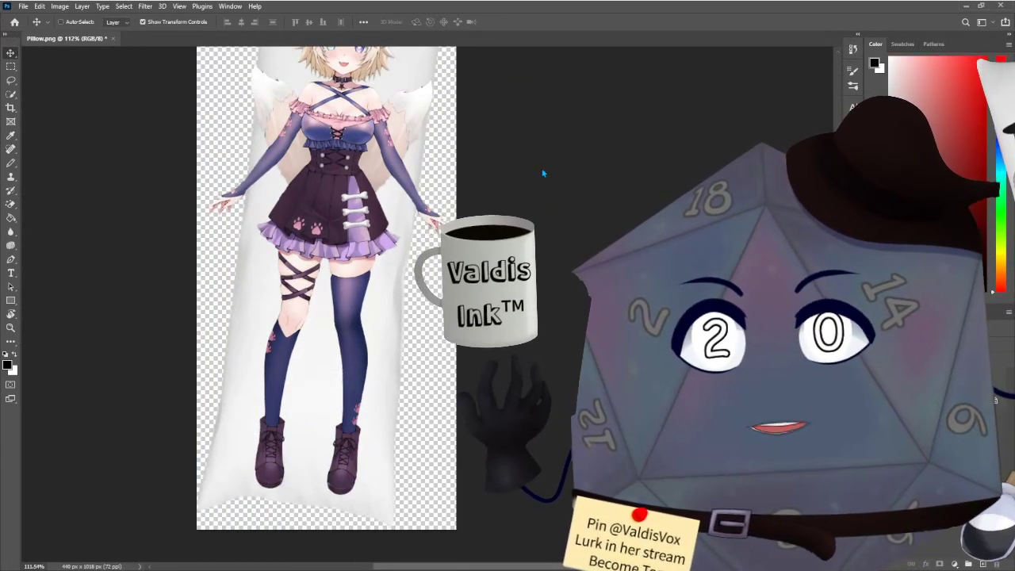
scroll(361, 327, up, 5)
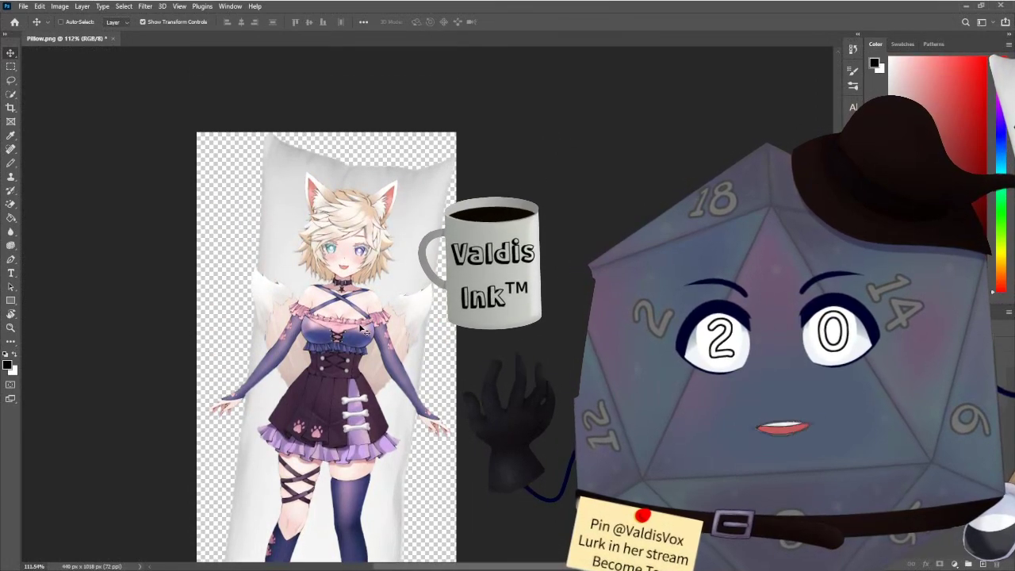
scroll(360, 327, down, 1)
scroll(332, 302, down, 2)
scroll(329, 309, up, 1)
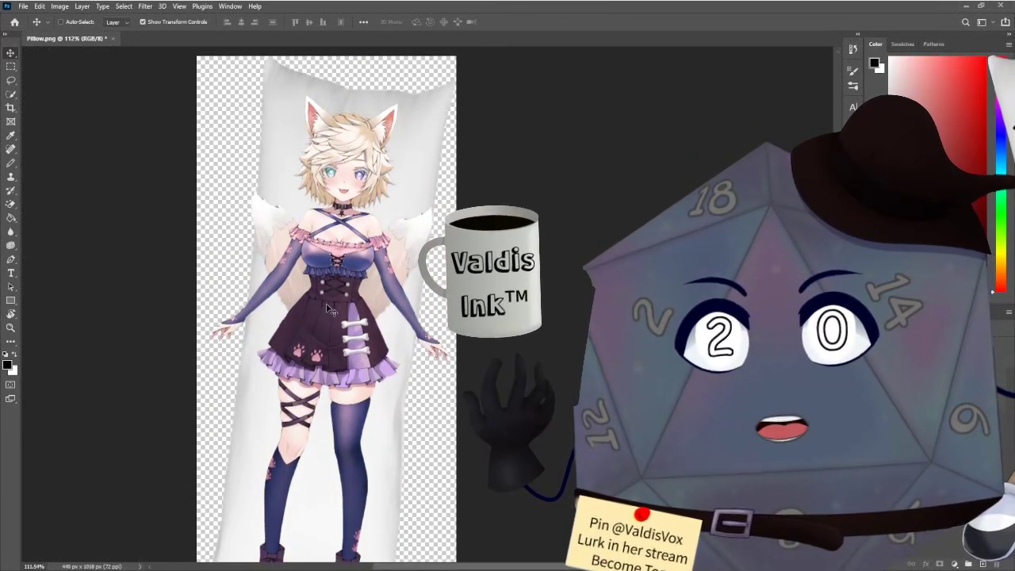
ctrl+click(355, 171)
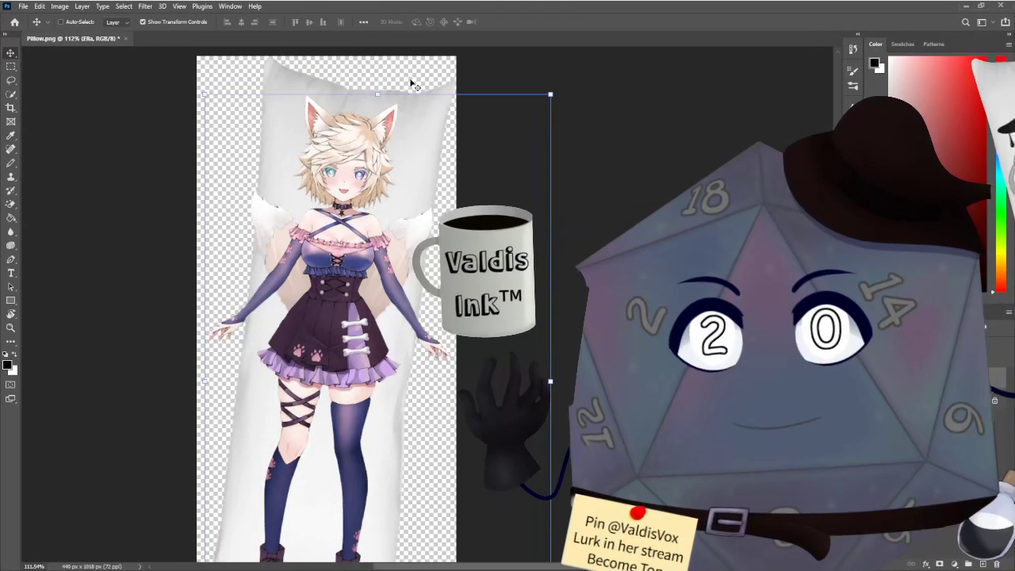
mouse_move(410, 89)
mouse_down()
mouse_move(410, 116)
mouse_move(415, 100)
mouse_up()
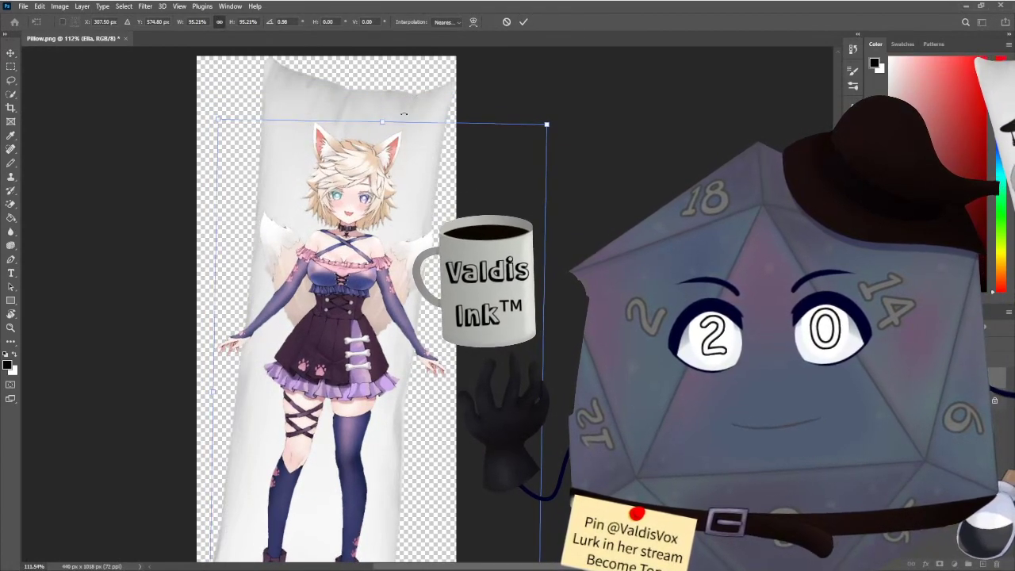
mouse_move(318, 274)
mouse_down()
mouse_move(319, 252)
mouse_move(316, 260)
mouse_up()
scroll(511, 139, down, 7)
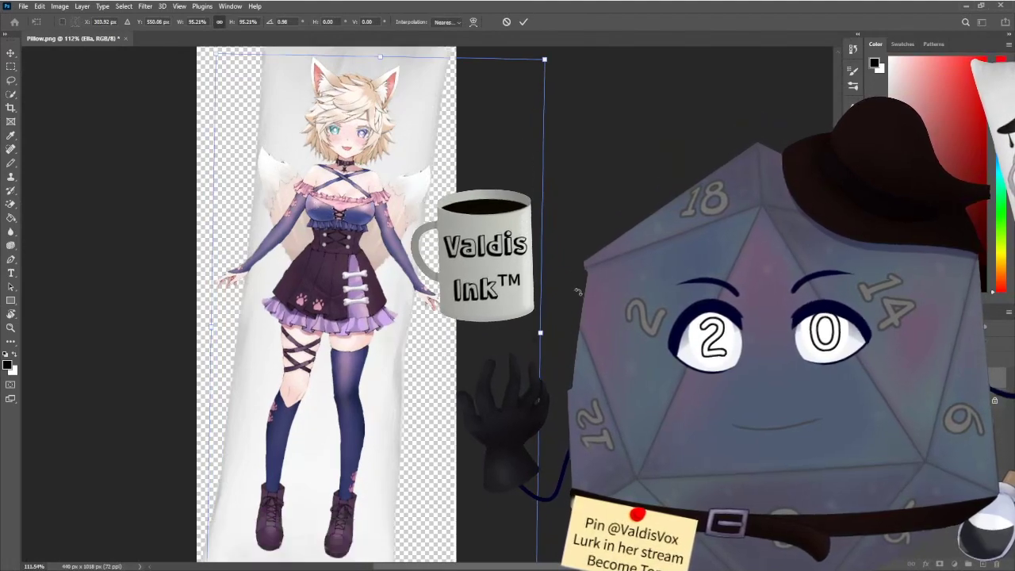
scroll(512, 138, up, 8)
click(523, 23)
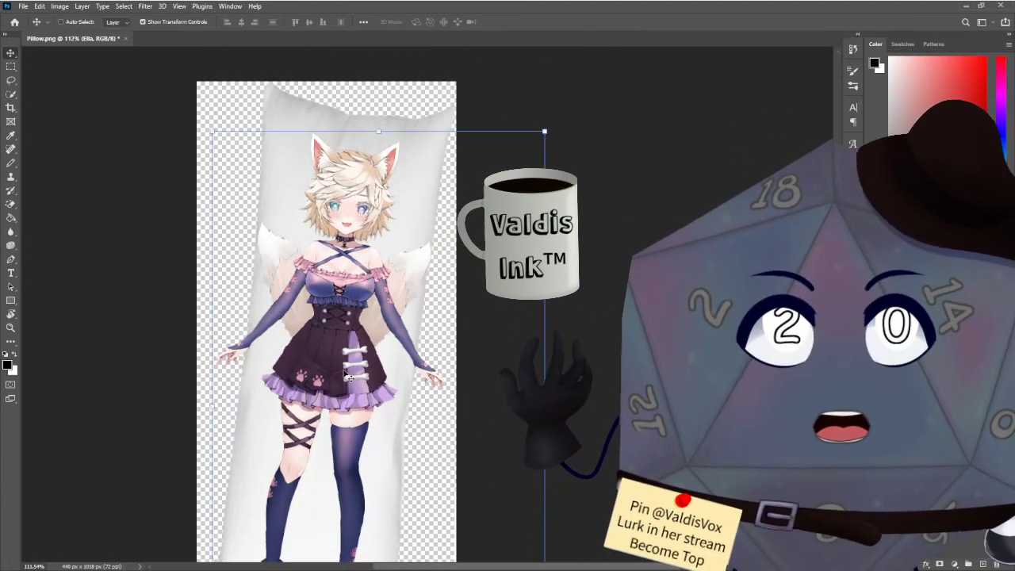
Move the character layer slightly down on the pillow.
scroll(238, 337, up, 5)
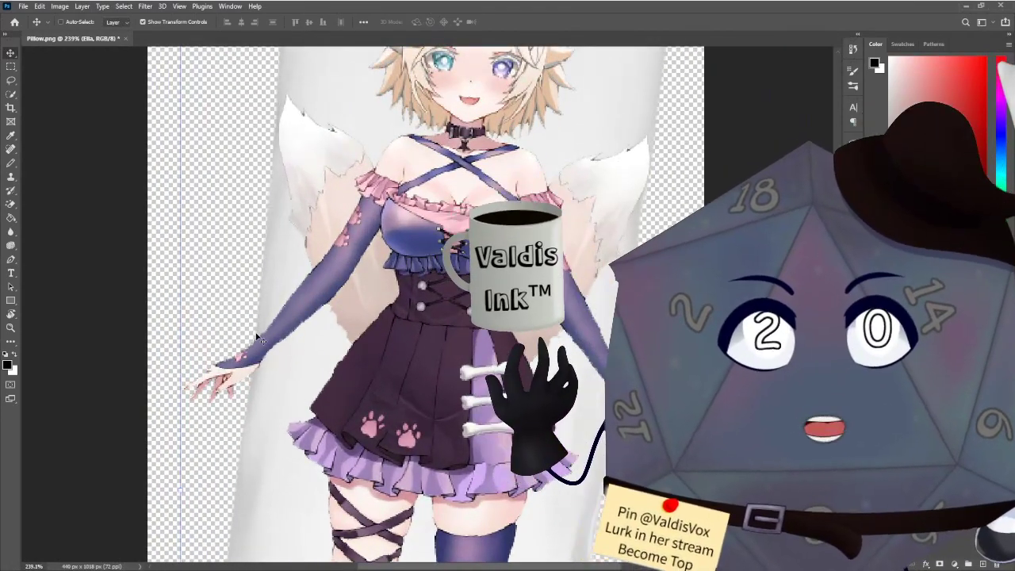
scroll(257, 339, up, 3)
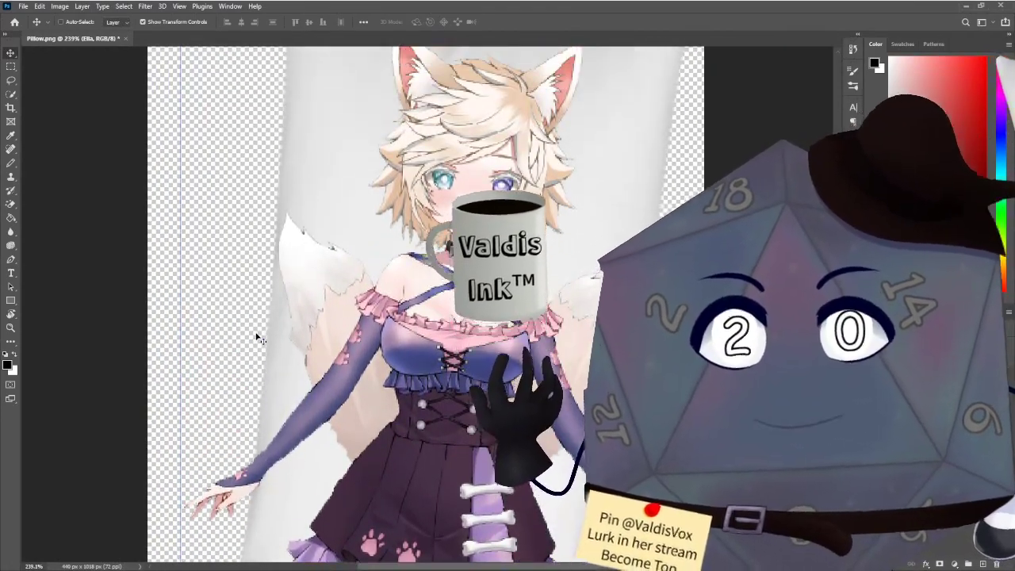
drag(342, 324, 378, 343)
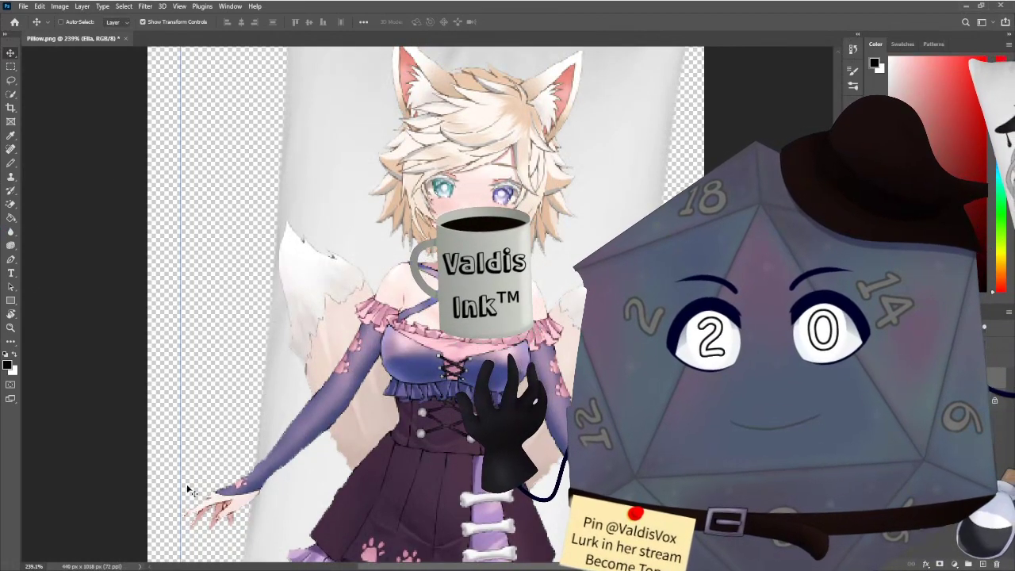
Try warping the character layer by pulling both arms inward to fit within the pillow's edges, and undo the last warp adjustment.
scroll(189, 490, down, 8)
key(ctrl+t)
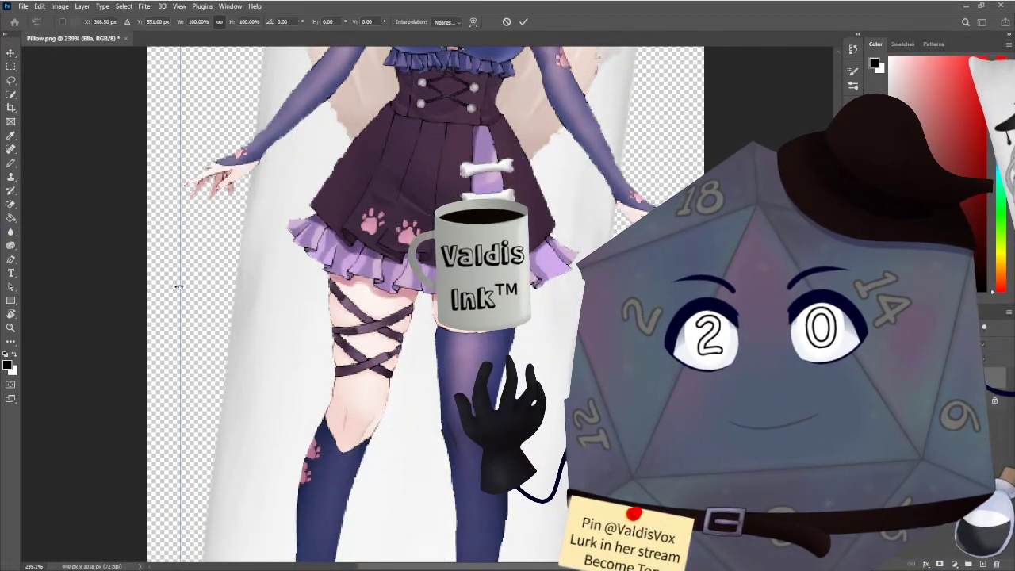
scroll(180, 287, up, 6)
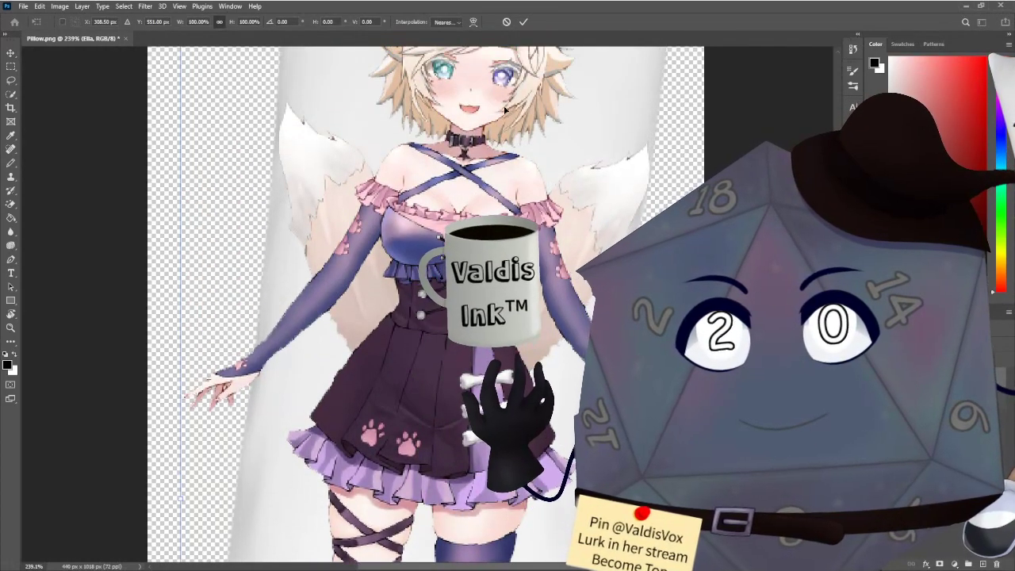
scroll(477, 19, up, 2)
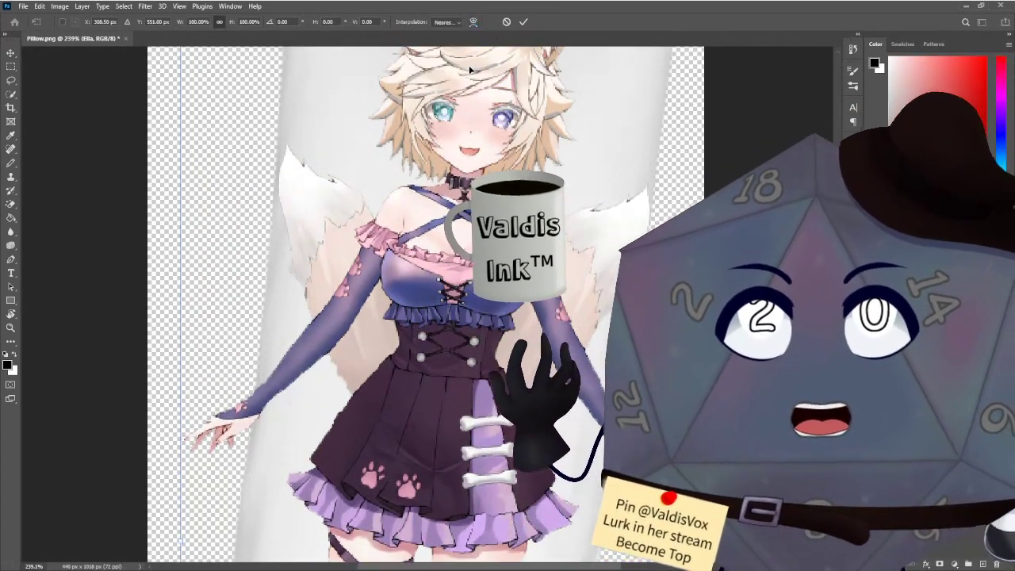
click(474, 21)
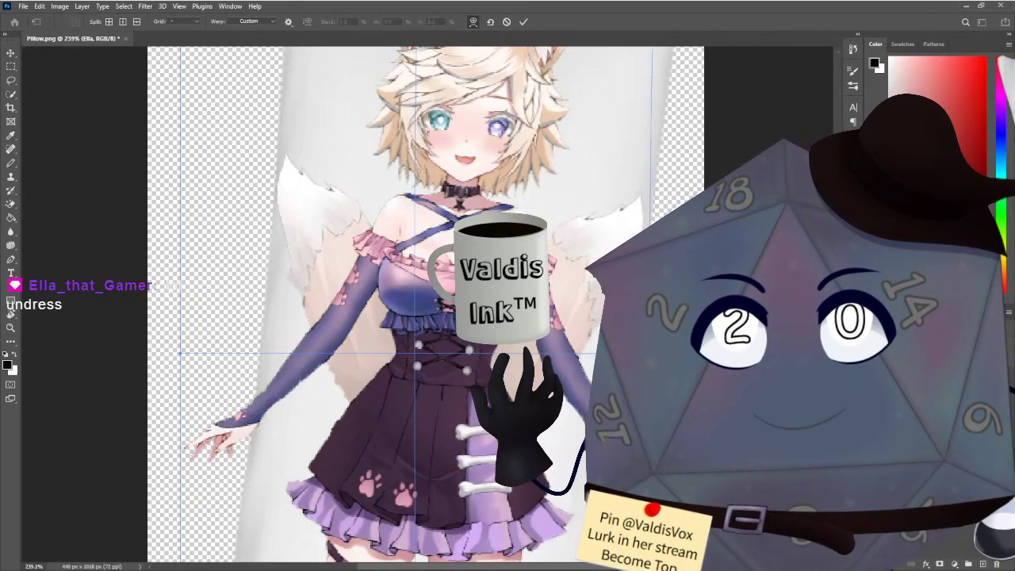
scroll(425, 304, down, 5)
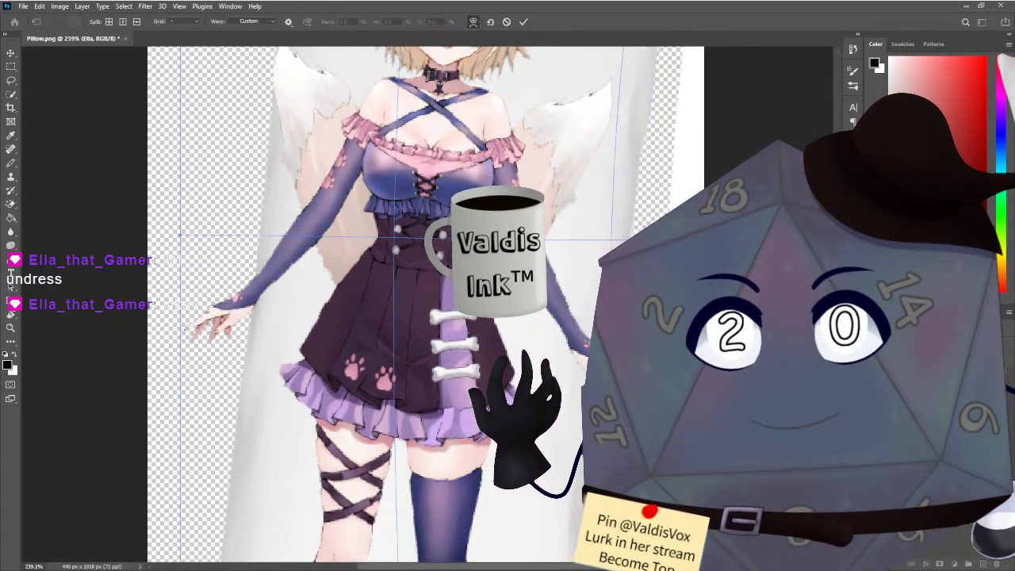
drag(523, 230, 486, 237)
scroll(428, 318, up, 7)
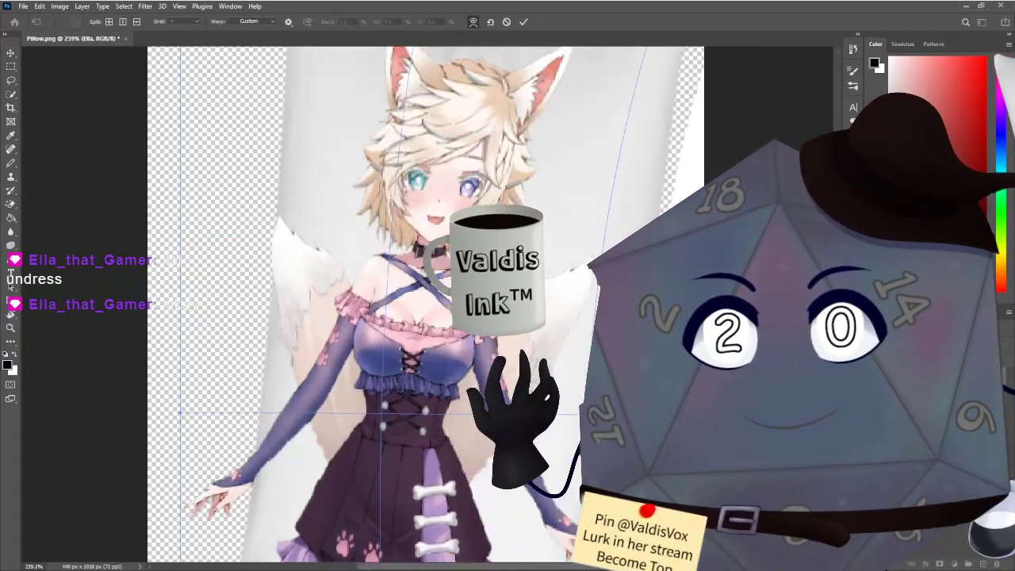
scroll(424, 326, down, 6)
drag(222, 354, 281, 364)
scroll(474, 332, up, 3)
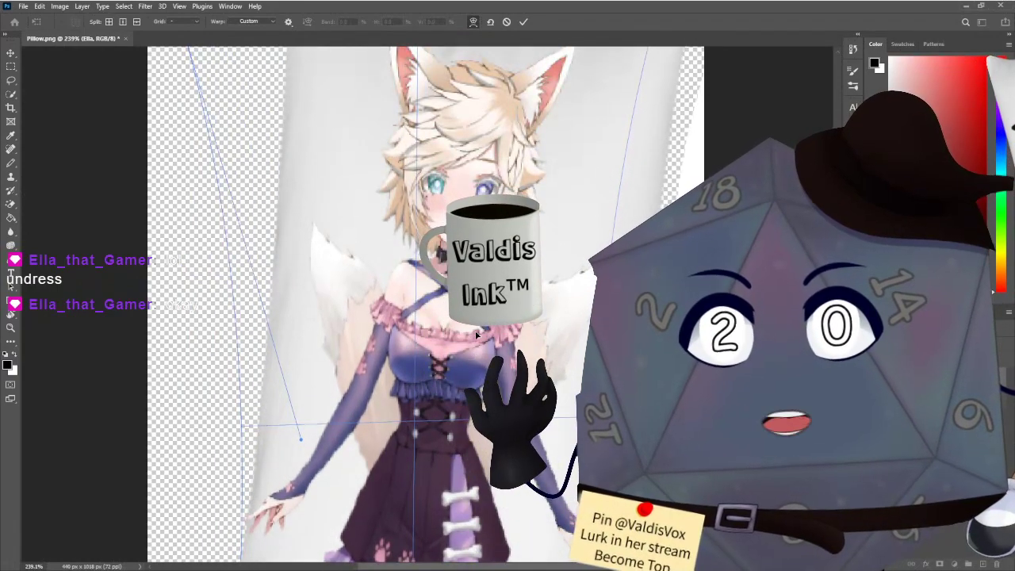
key(ctrl+z)
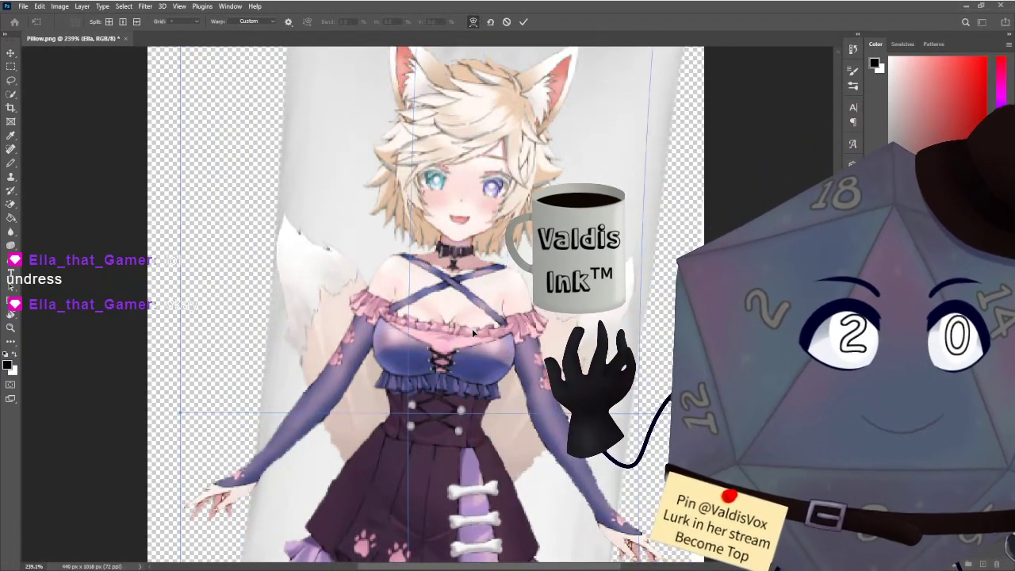
Add a crosswise split to the warp grid near the skirt, try pulling the arm at the pillow's right edge inward, undo it and close the transform.
scroll(473, 337, down, 5)
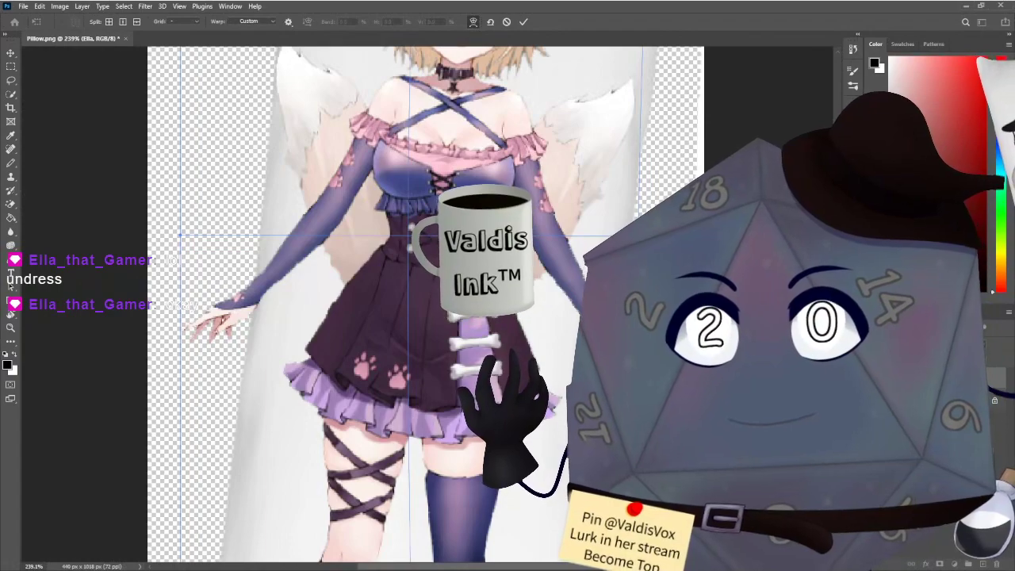
click(109, 21)
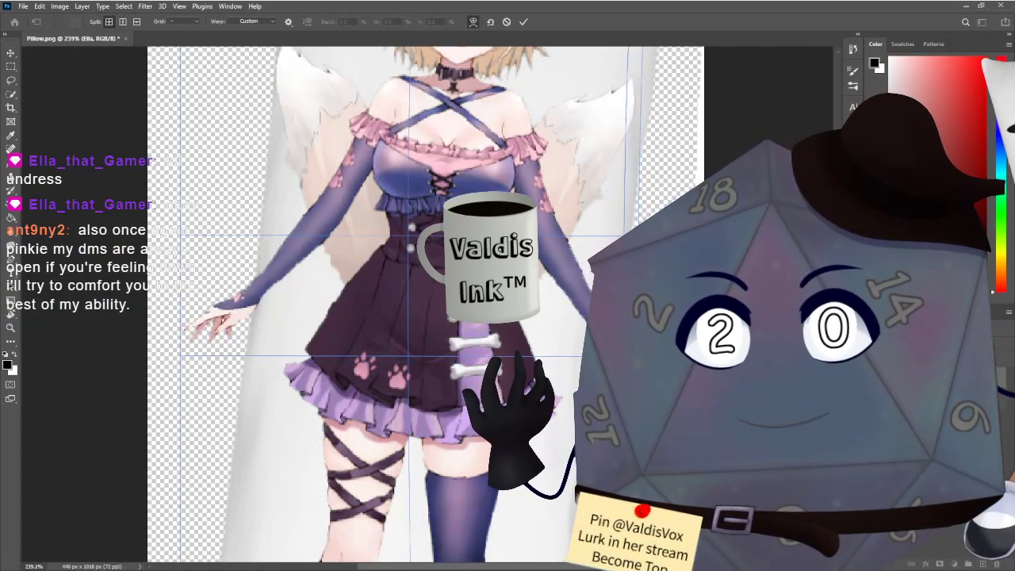
click(616, 354)
drag(616, 354, 550, 350)
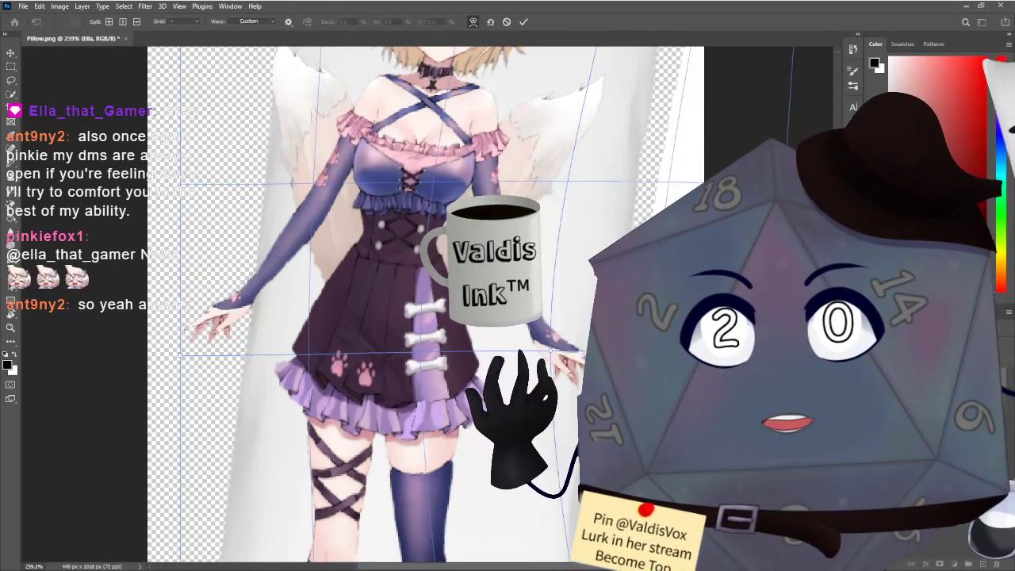
key(ctrl+z)
scroll(589, 373, down, 6)
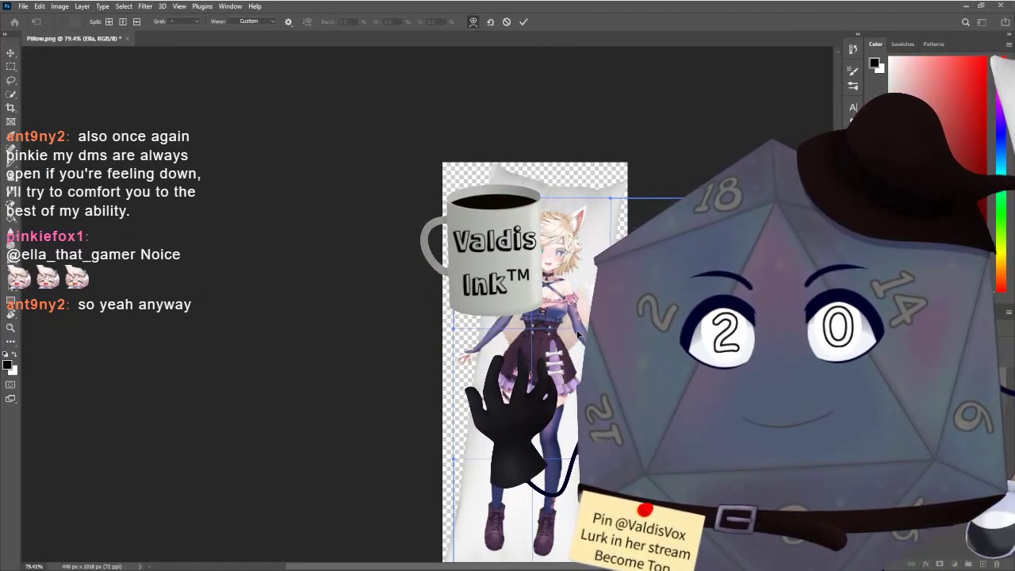
click(524, 24)
Erase the character's hand that extends past the pillow's right edge, using the Eraser at 100% opacity.
scroll(630, 245, up, 5)
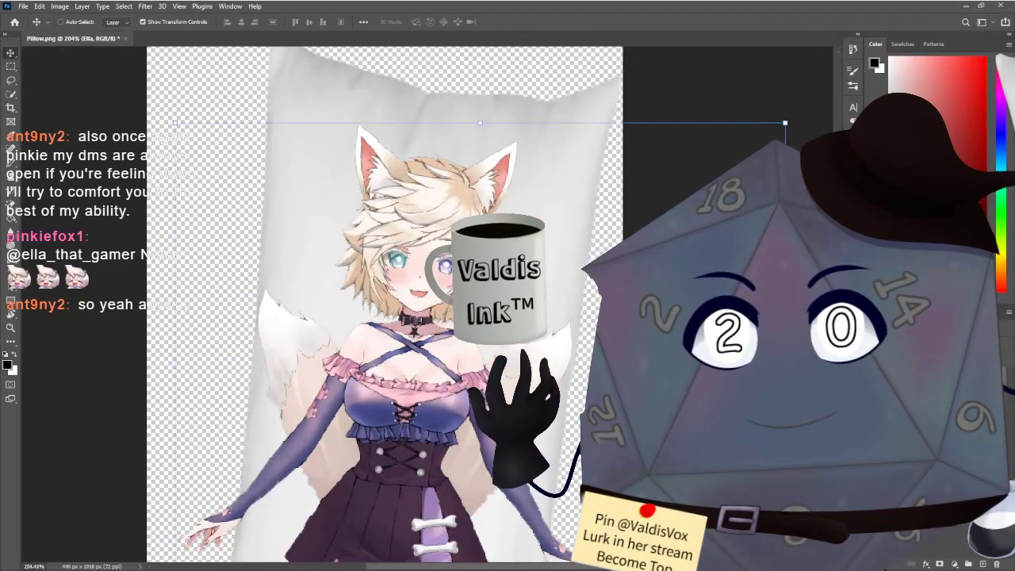
scroll(397, 356, down, 5)
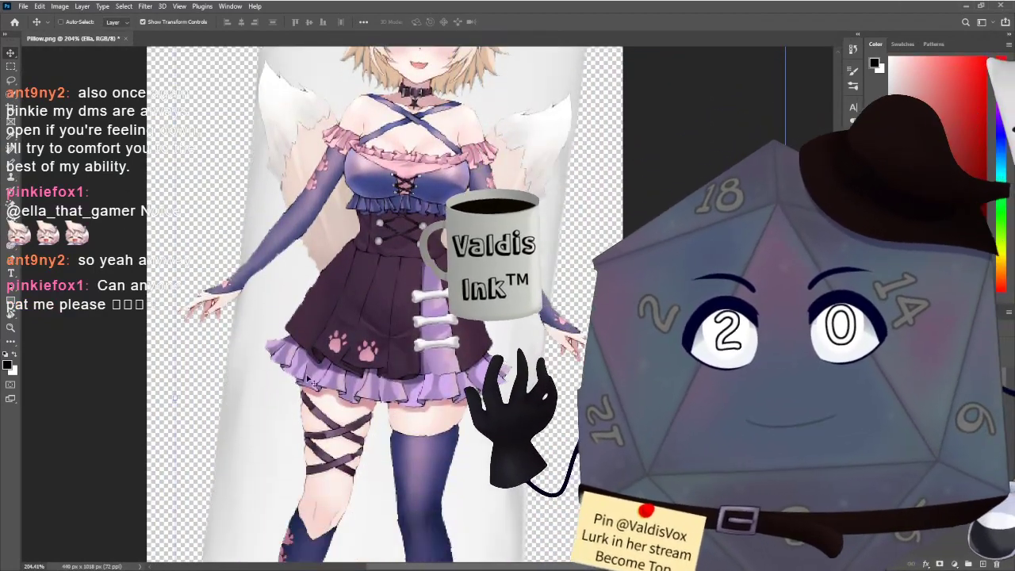
key(e)
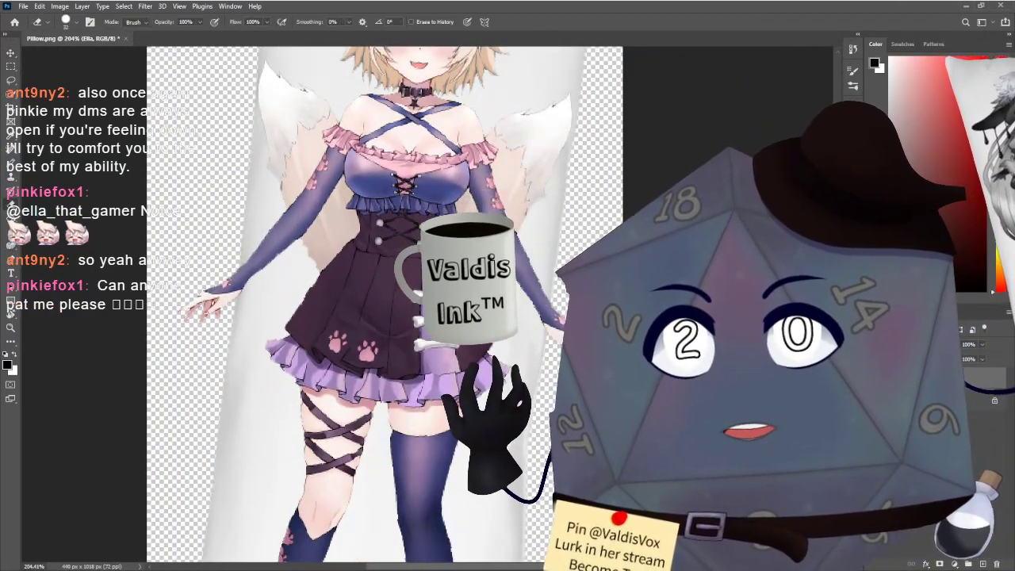
scroll(453, 337, up, 5)
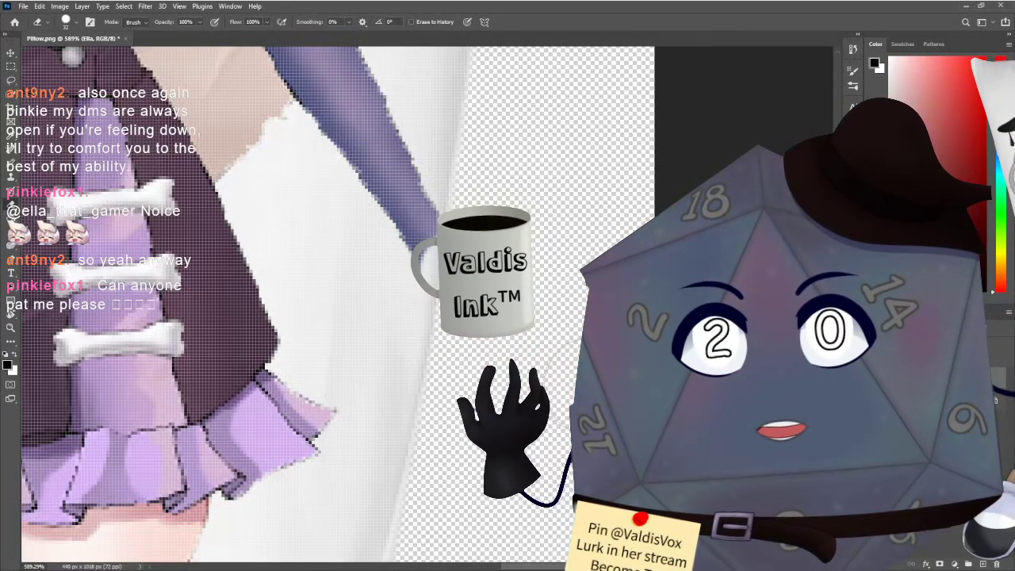
scroll(293, 280, down, 5)
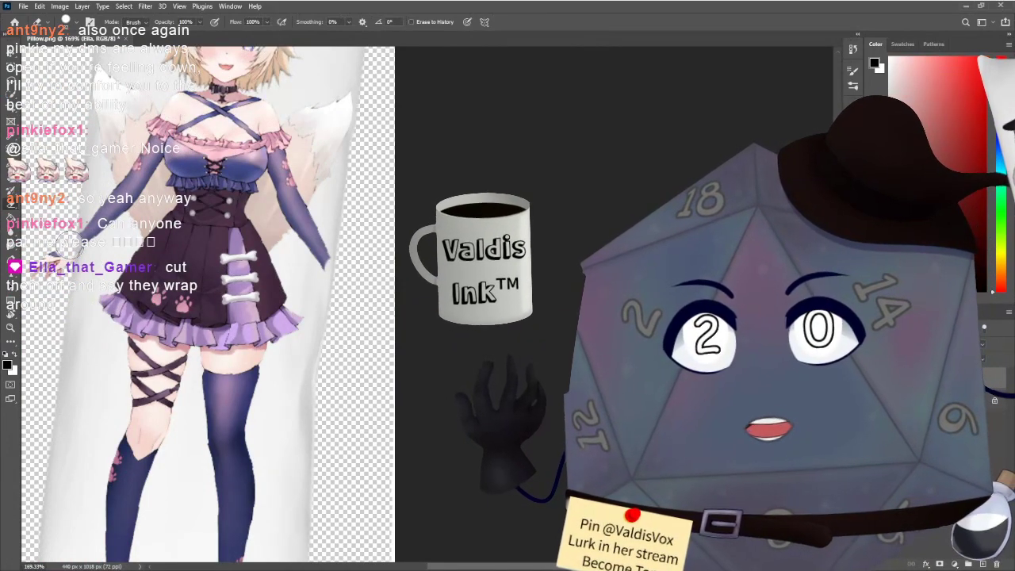
scroll(50, 319, down, 3)
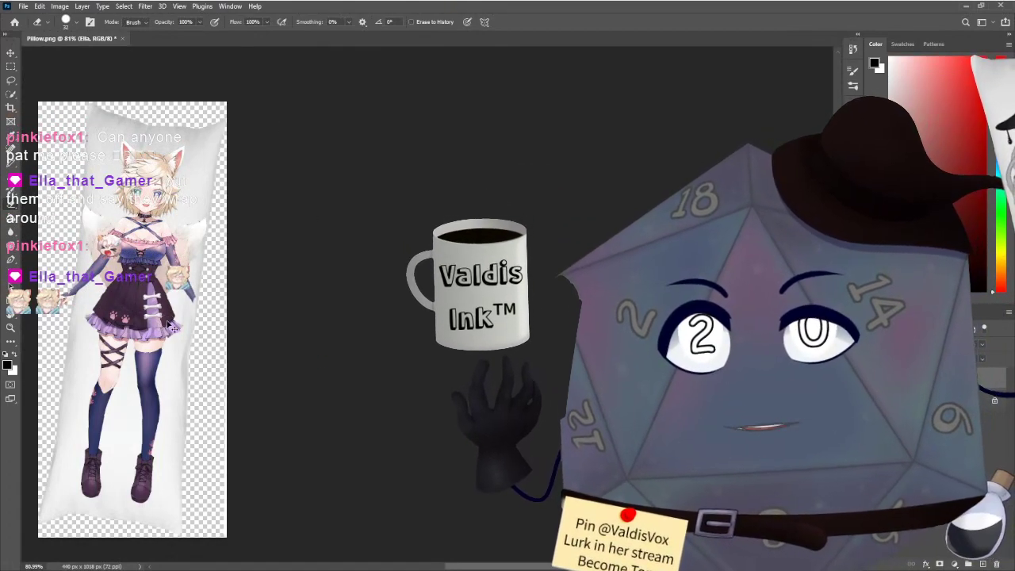
scroll(183, 333, up, 10)
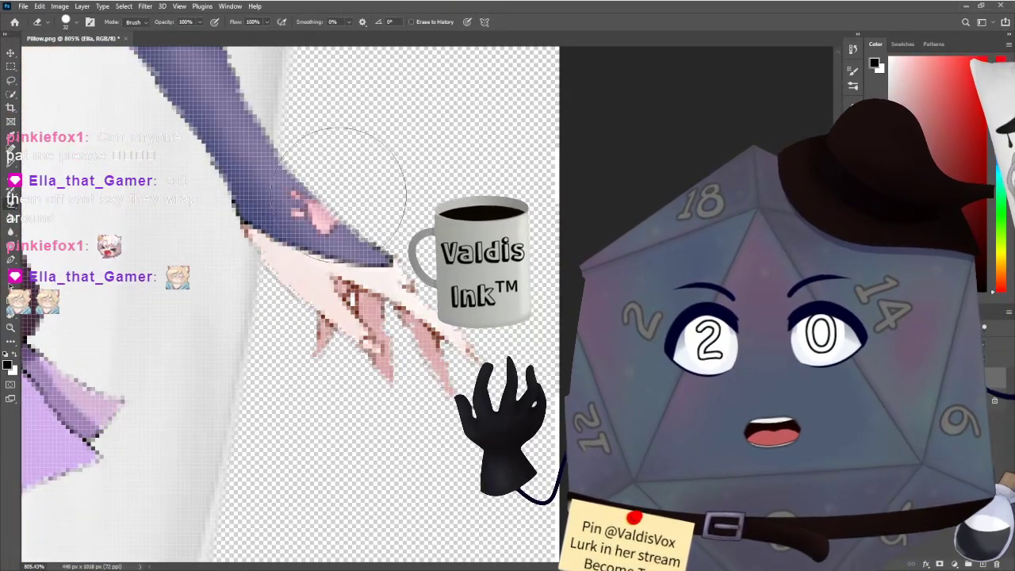
mouse_move(338, 194)
mouse_down()
mouse_move(351, 182)
mouse_move(317, 328)
mouse_move(327, 258)
mouse_up()
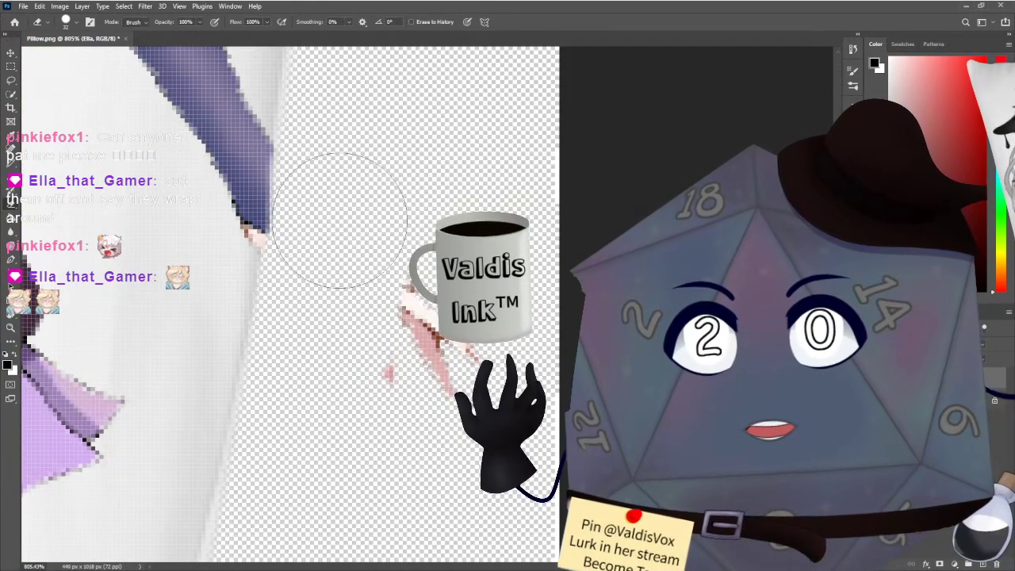
scroll(219, 329, down, 5)
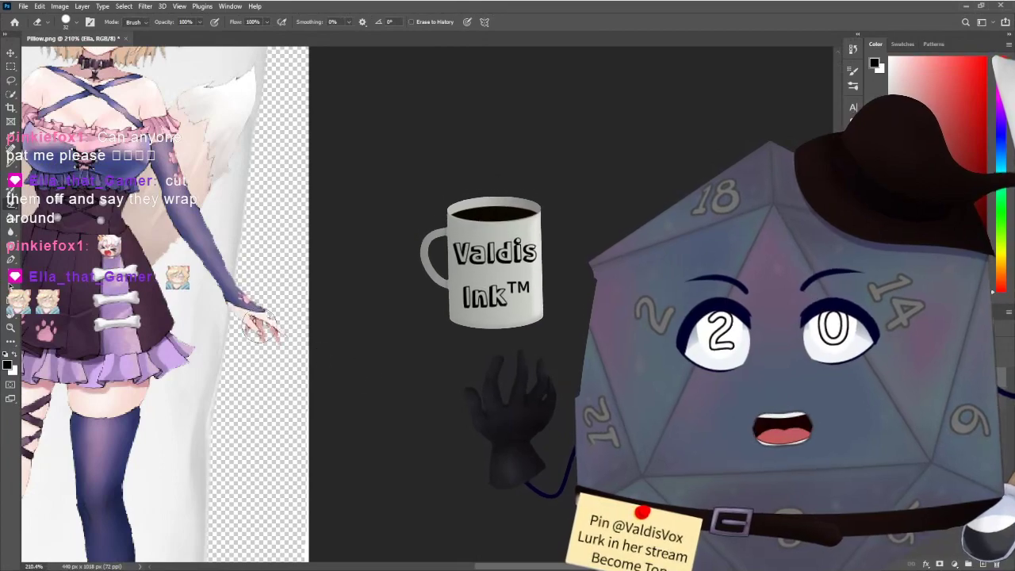
scroll(247, 317, up, 6)
drag(270, 135, 272, 328)
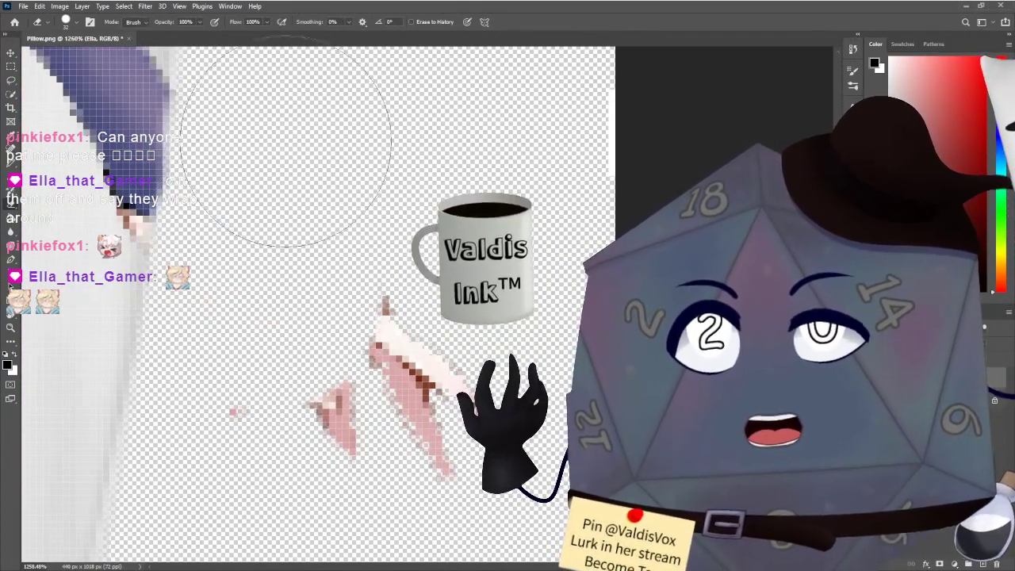
scroll(272, 277, up, 3)
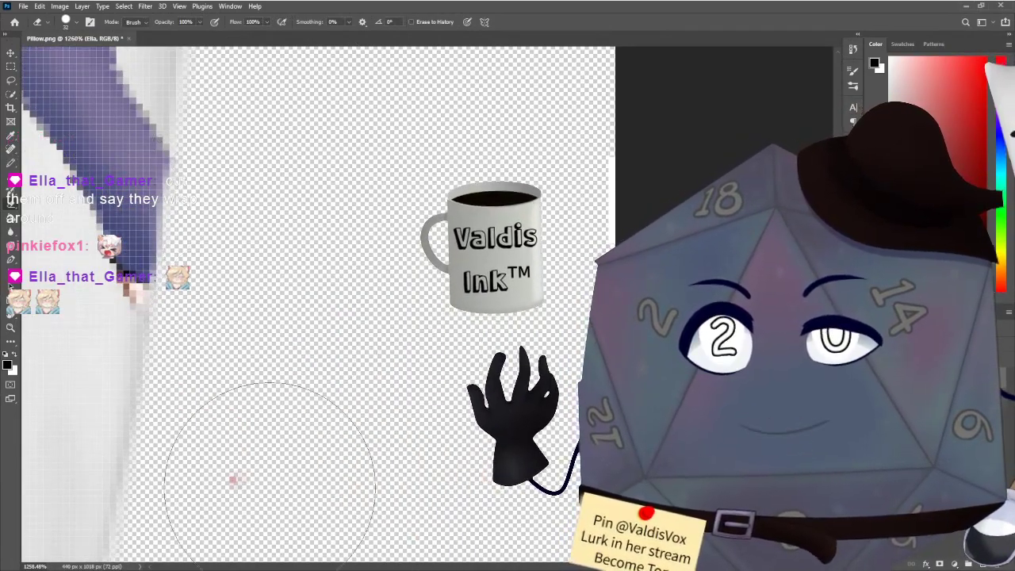
scroll(230, 474, down, 8)
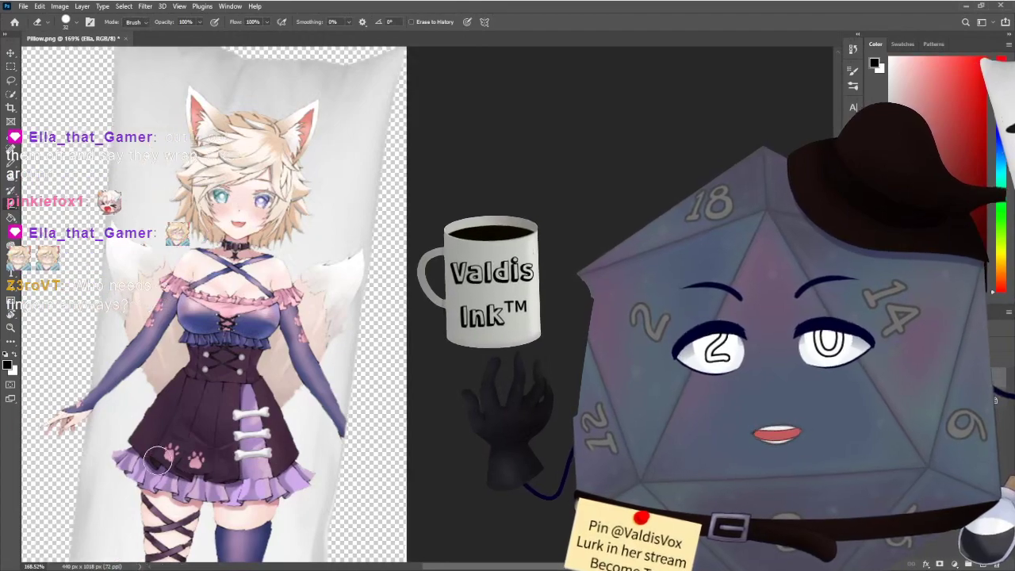
Redo the erasing of that overhanging hand, trimming the arm flush with the pillow's right edge.
scroll(266, 480, up, 5)
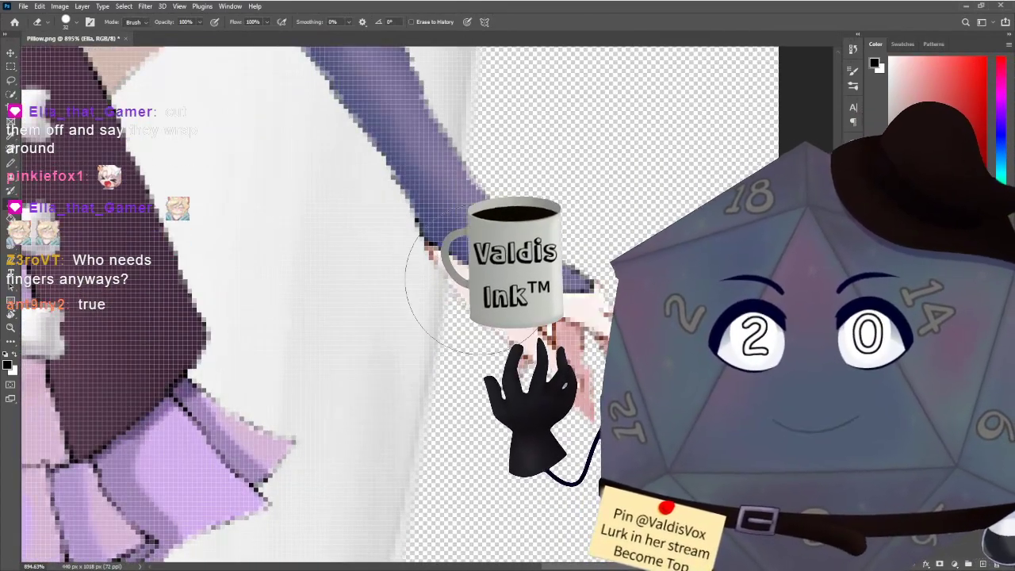
scroll(479, 280, up, 1)
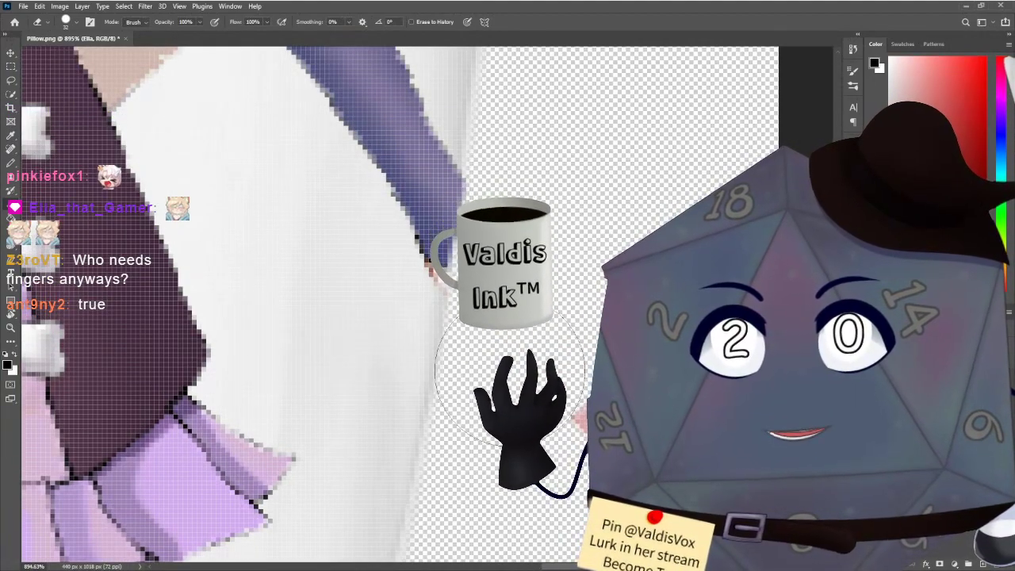
scroll(335, 302, down, 4)
scroll(328, 290, up, 5)
scroll(329, 237, right, 4)
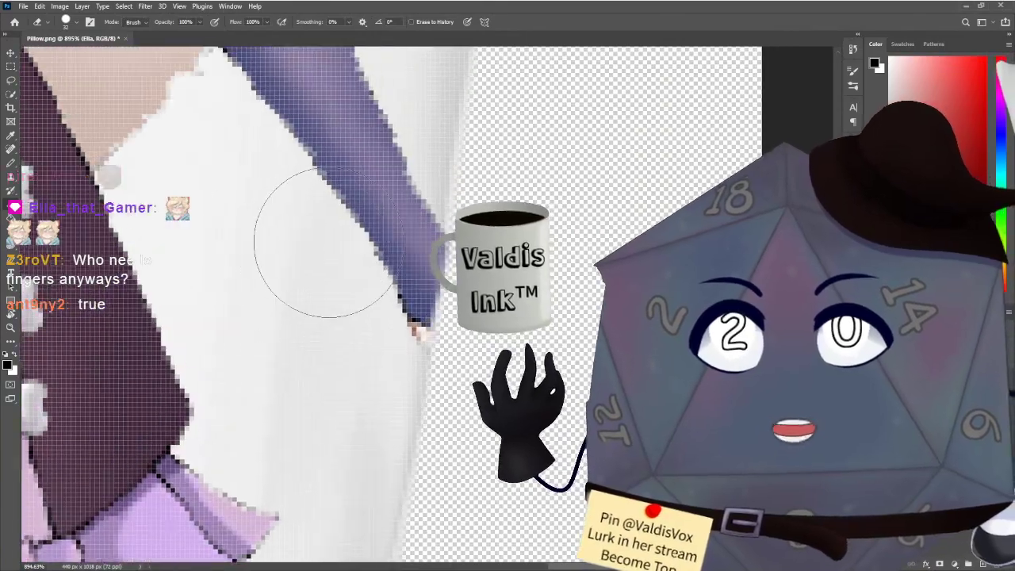
Erase the character's other hand where it extends past the pillow's left edge, trimming the arm along the pillow.
scroll(337, 270, left, 10)
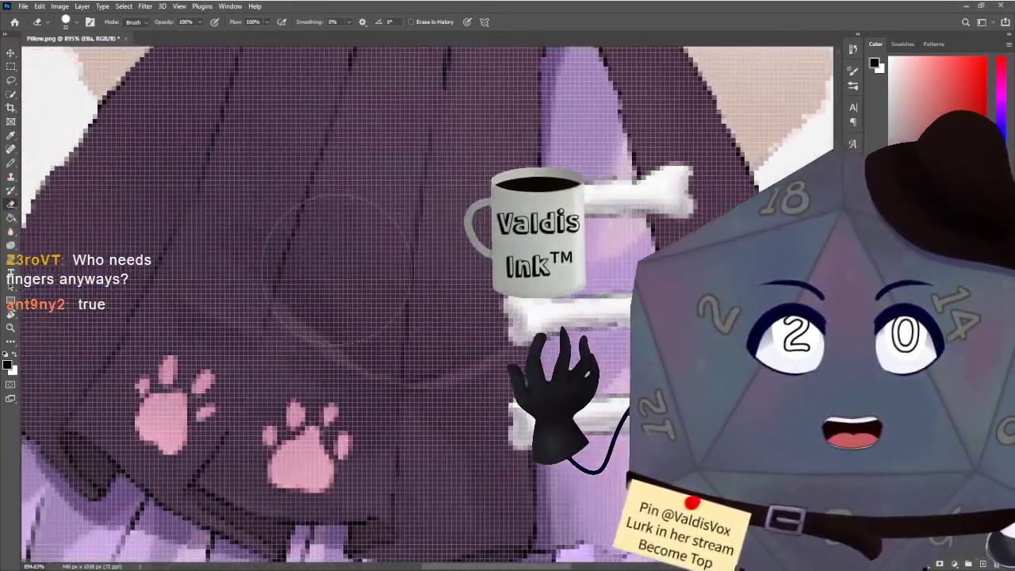
scroll(492, 363, up, 7)
scroll(308, 311, left, 8)
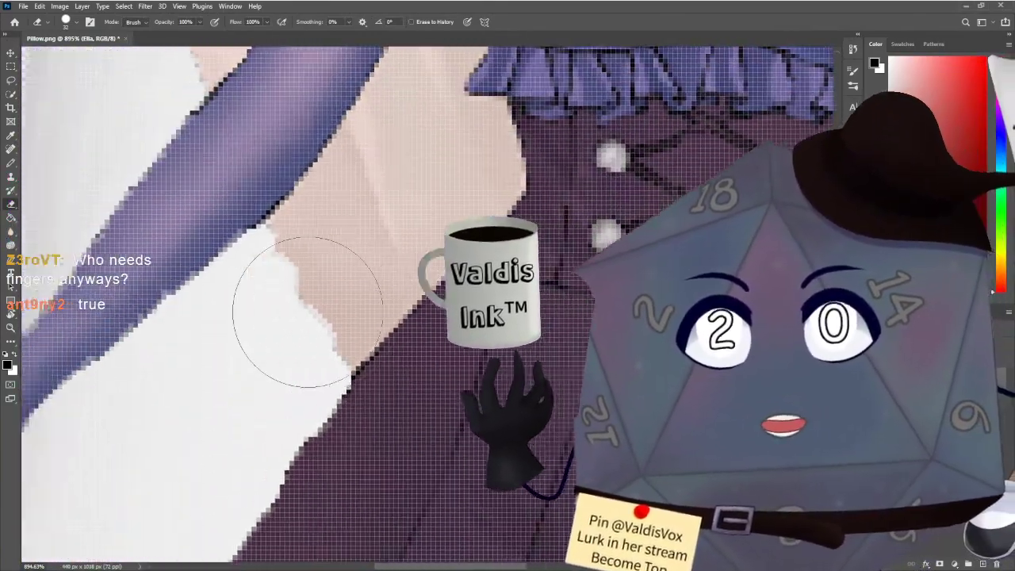
scroll(309, 313, down, 3)
scroll(317, 333, left, 2)
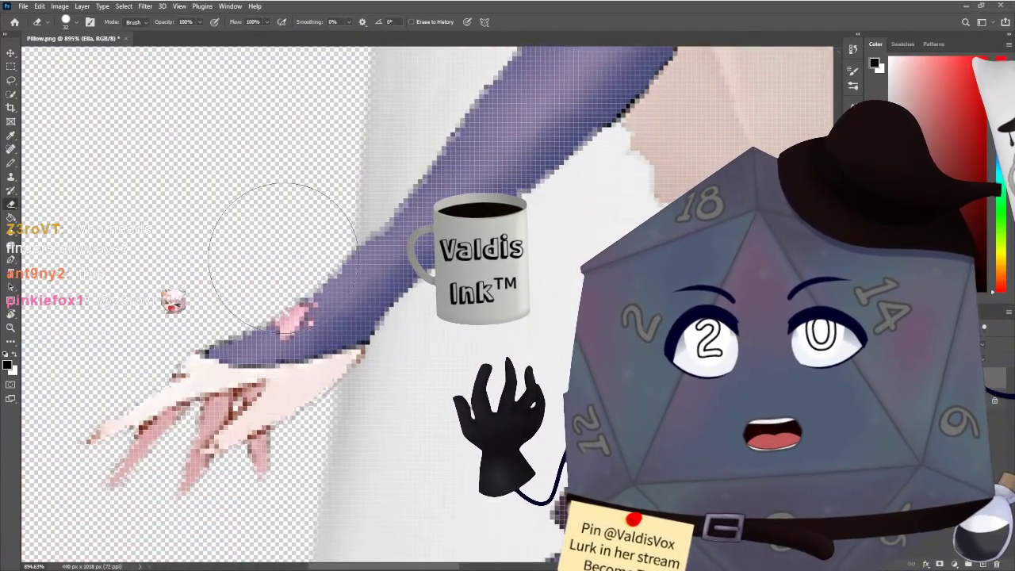
mouse_move(275, 252)
mouse_down()
mouse_move(250, 397)
mouse_move(270, 343)
mouse_move(266, 367)
mouse_move(228, 389)
mouse_move(157, 480)
mouse_up()
scroll(258, 430, down, 10)
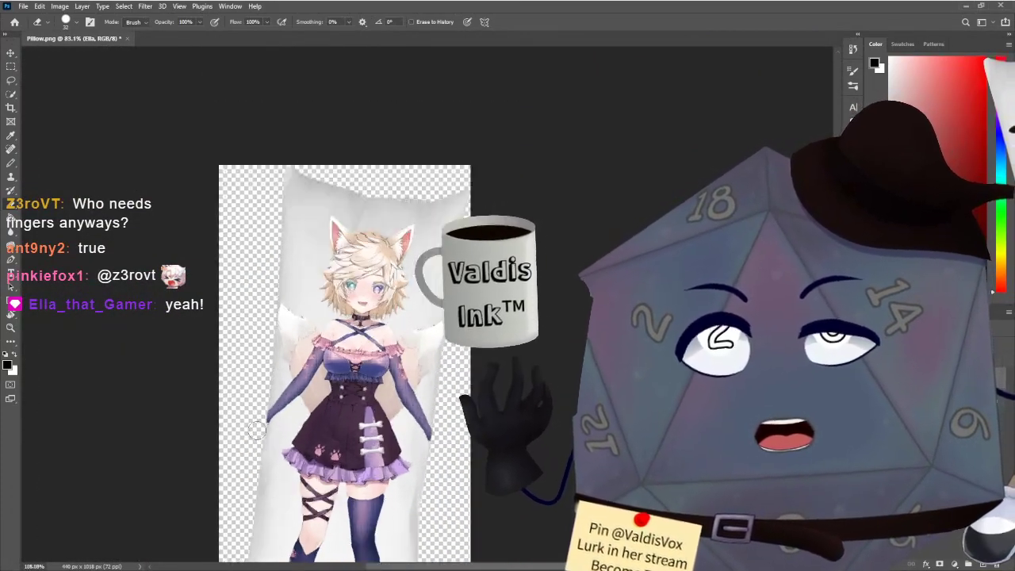
Examine the trimmed arms and the character's overall fit on the pillow at different magnifications.
scroll(388, 404, up, 3)
scroll(388, 407, down, 5)
scroll(387, 408, down, 3)
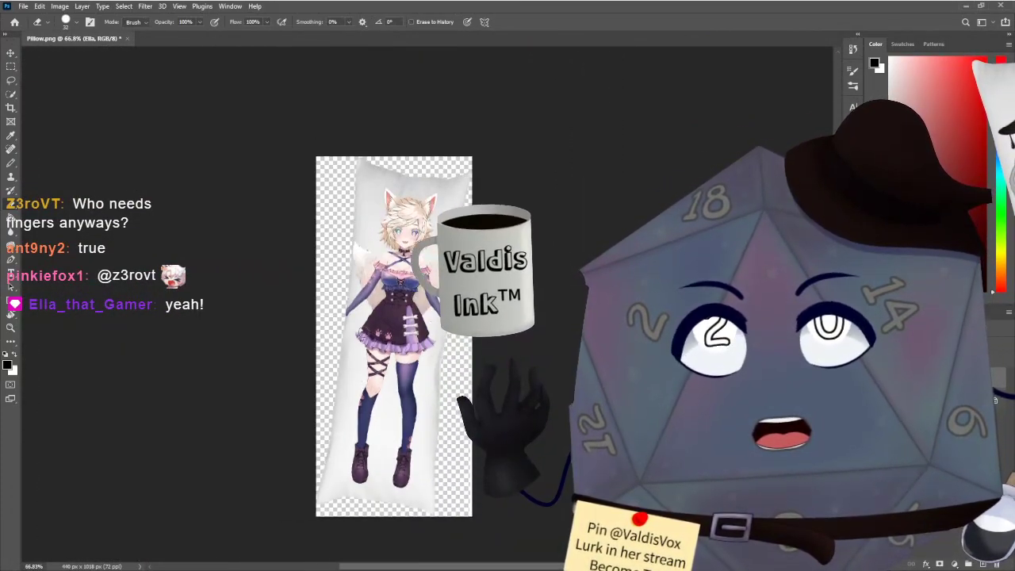
scroll(380, 278, up, 6)
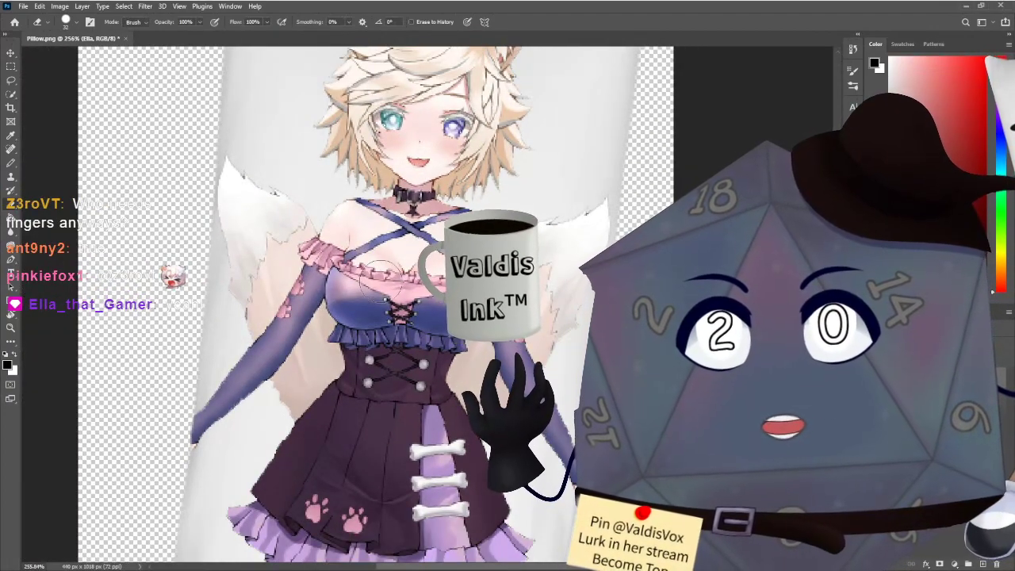
scroll(500, 124, up, 3)
scroll(293, 235, down, 5)
scroll(292, 235, left, 2)
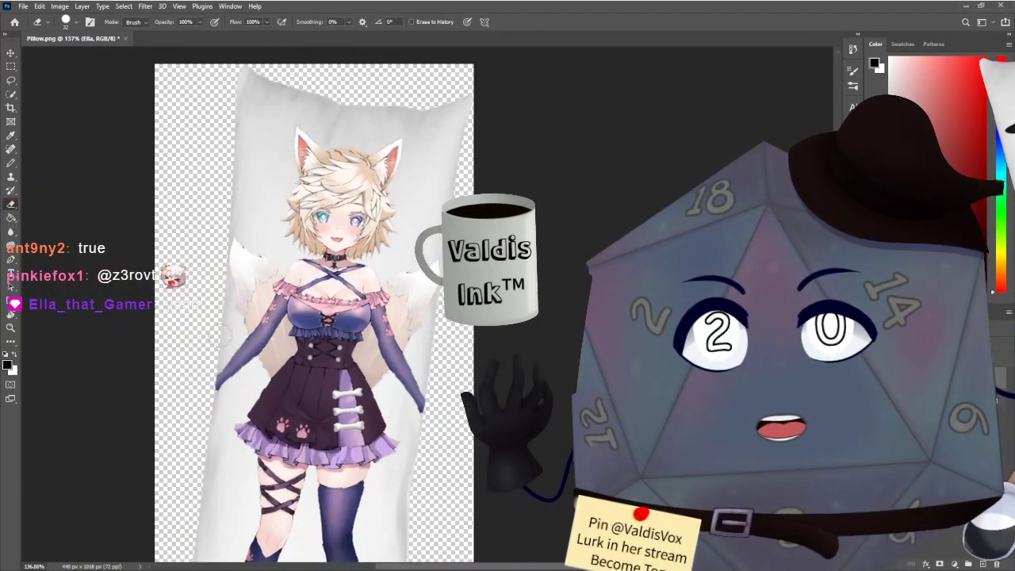
scroll(242, 335, down, 3)
scroll(309, 232, up, 3)
scroll(343, 262, up, 5)
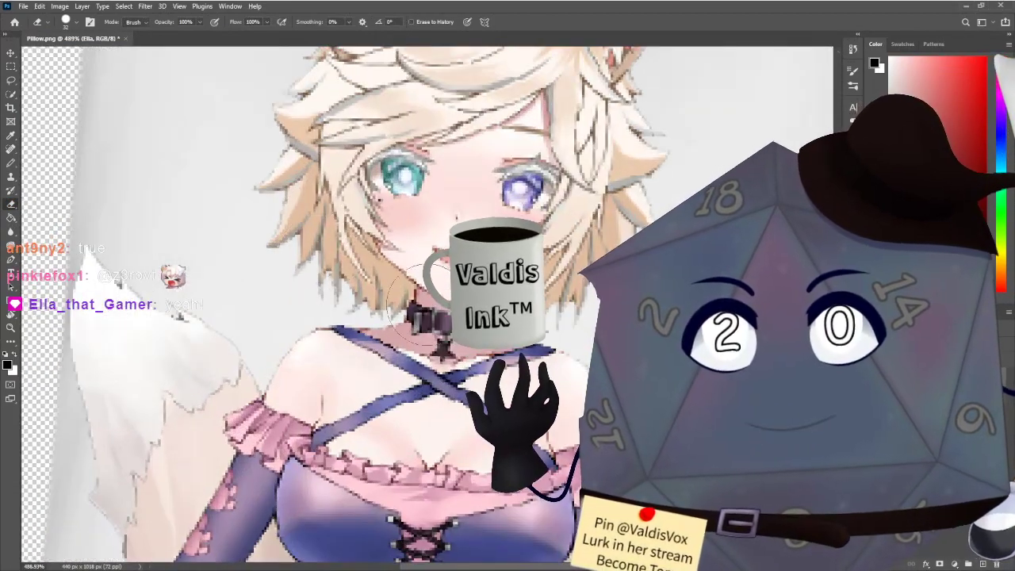
Try a red Pencil stroke running down from the corner of the character's mouth.
scroll(430, 295, down, 4)
scroll(455, 397, down, 3)
scroll(455, 396, down, 3)
scroll(455, 397, up, 5)
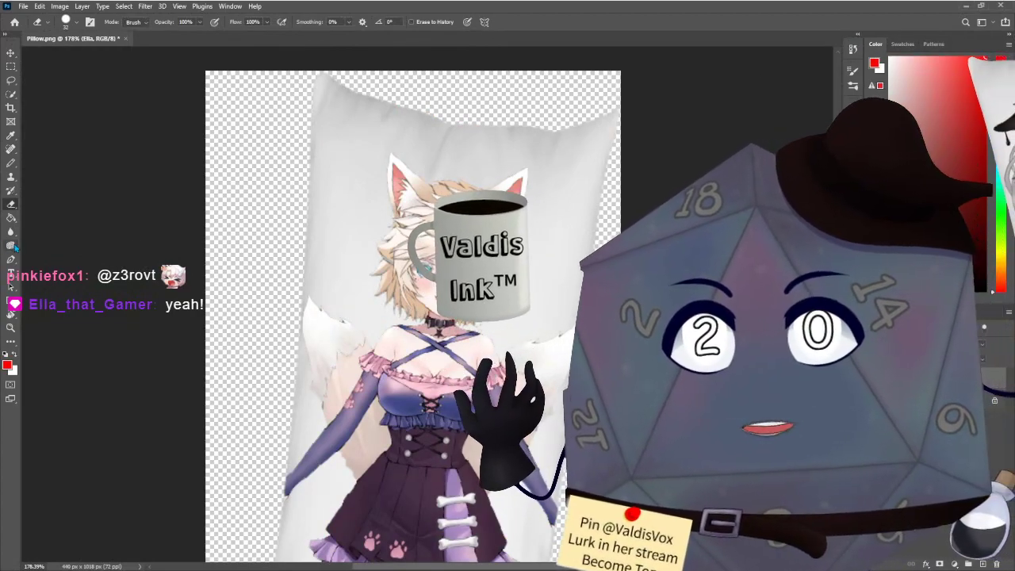
key(b)
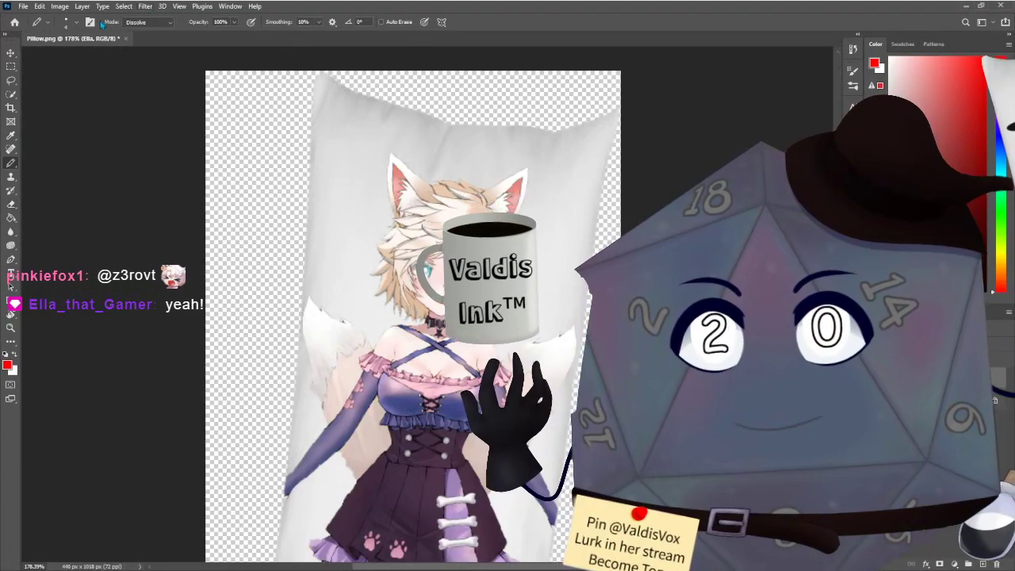
scroll(430, 368, up, 6)
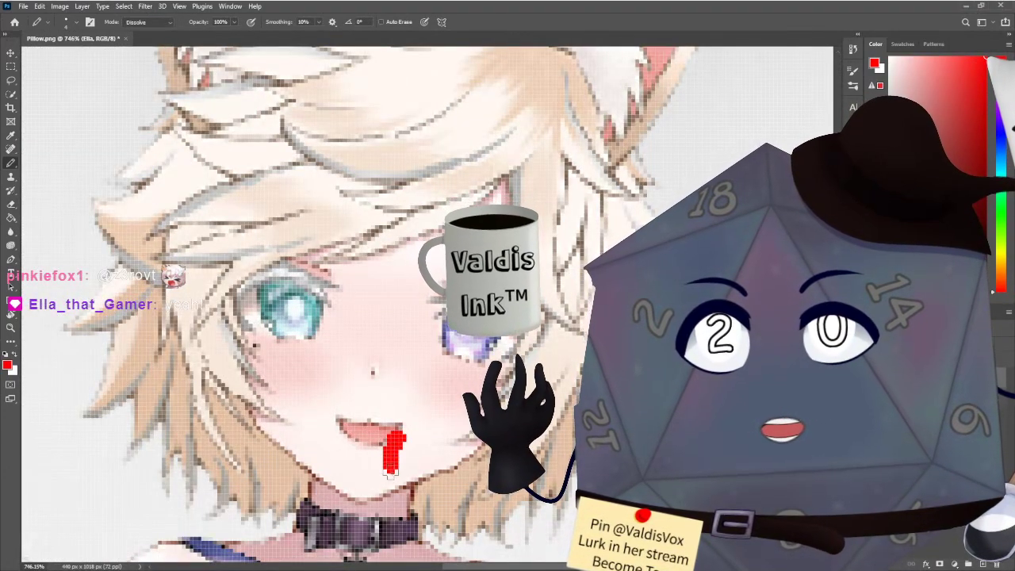
drag(390, 473, 392, 484)
scroll(397, 481, down, 9)
scroll(238, 460, down, 3)
scroll(307, 339, up, 4)
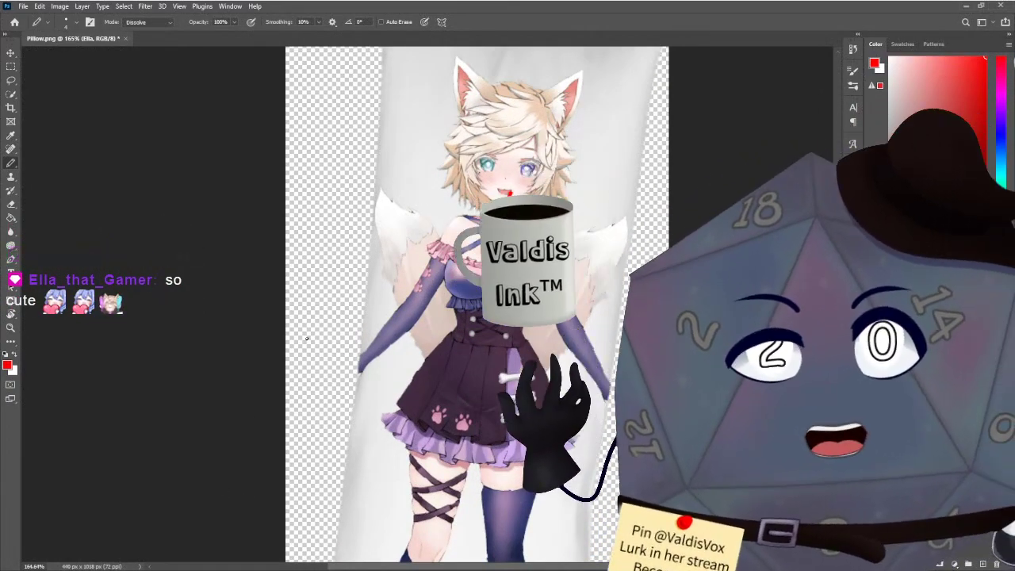
Draw a thin red nosebleed line under the character's nose with a 1-pixel Pencil.
scroll(547, 159, up, 4)
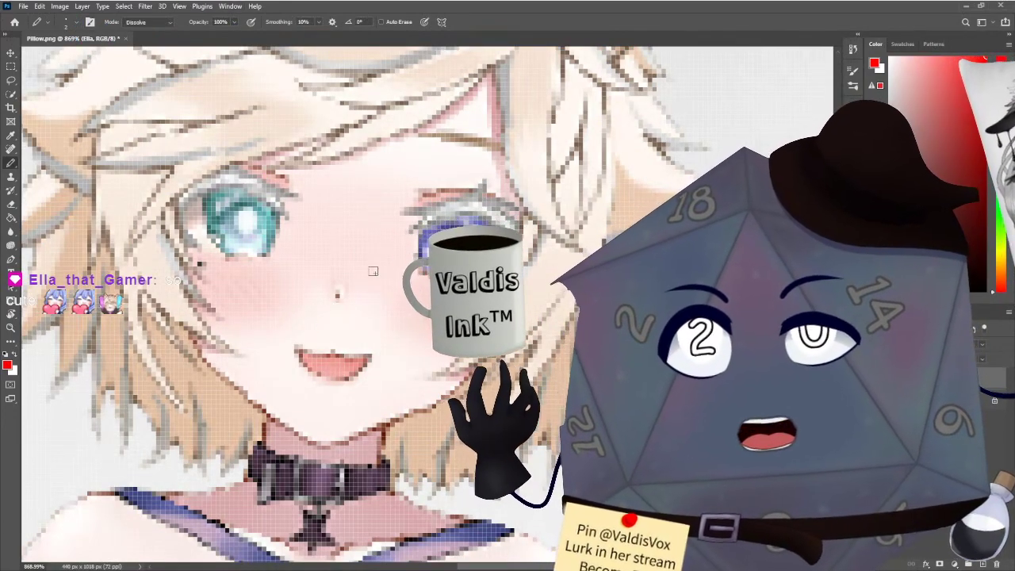
scroll(338, 299, up, 2)
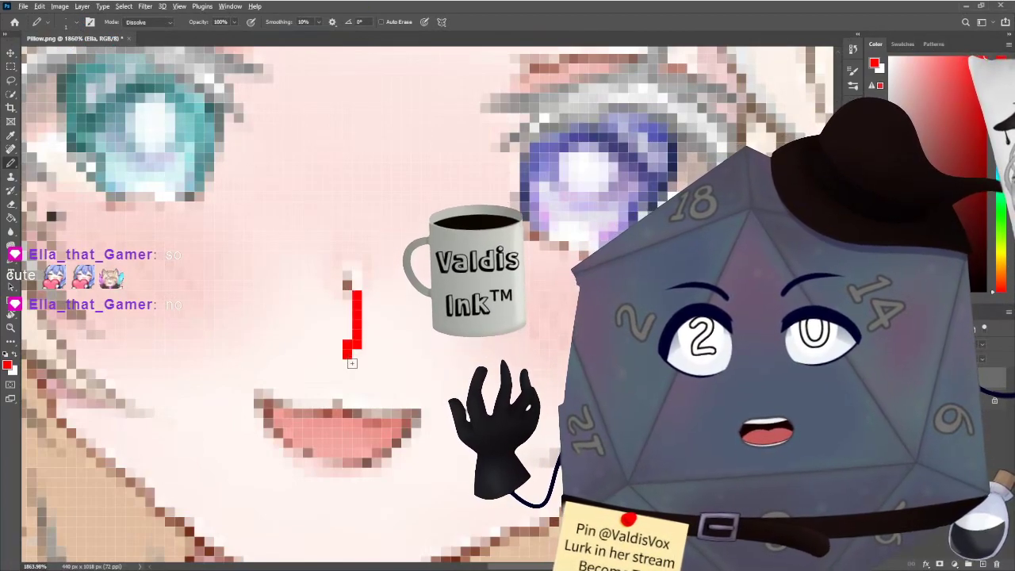
scroll(352, 363, down, 5)
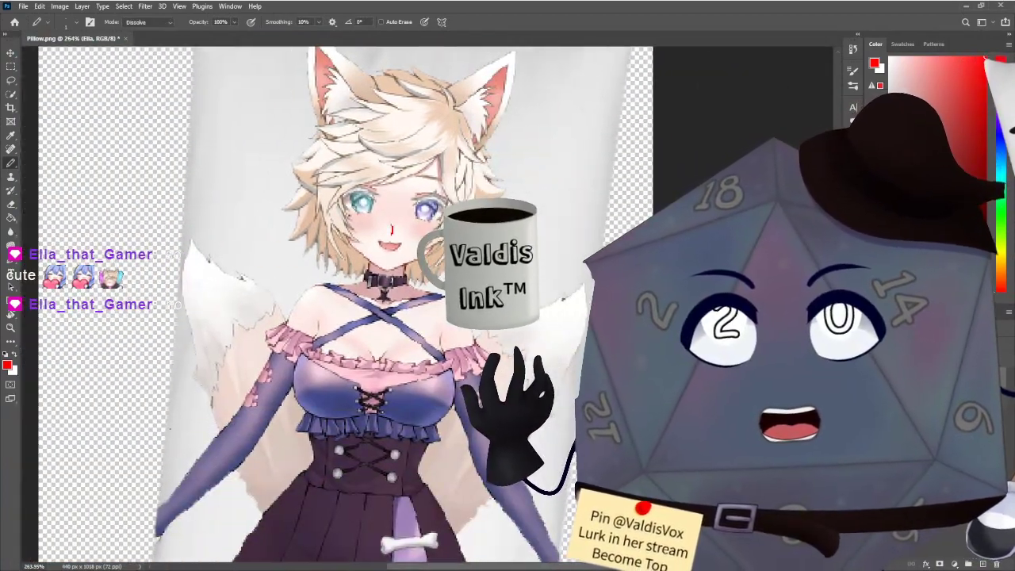
scroll(352, 363, up, 2)
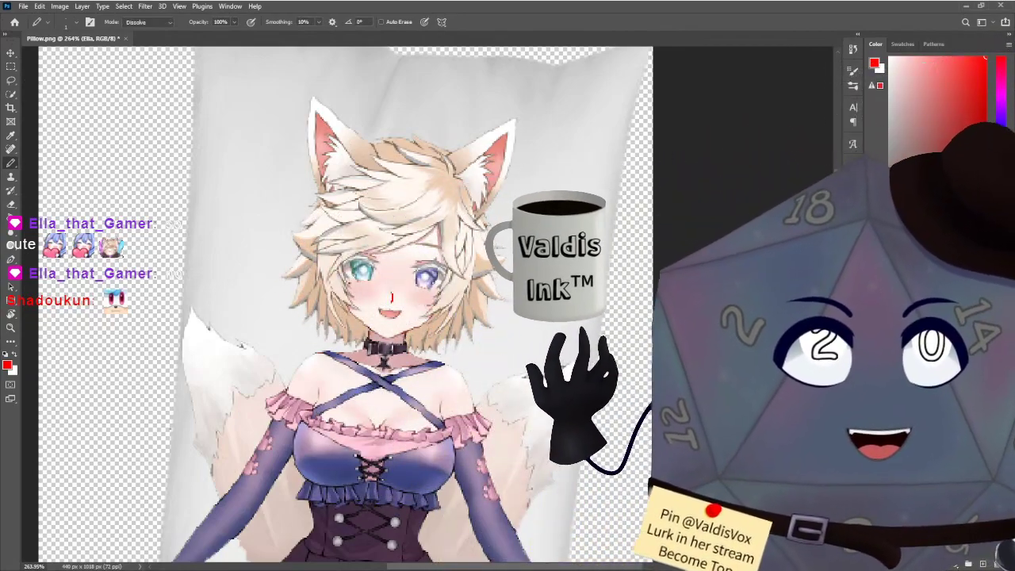
Examine the character's face, the tail edges and the overall fit on the pillow at different magnifications.
scroll(198, 334, up, 10)
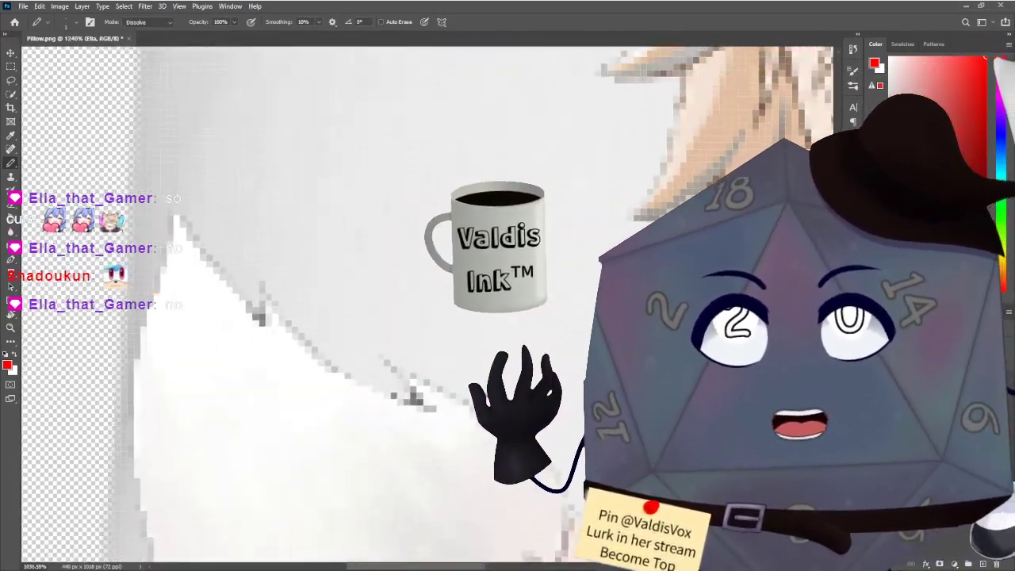
scroll(428, 305, down, 8)
scroll(428, 305, right, 3)
scroll(391, 298, down, 6)
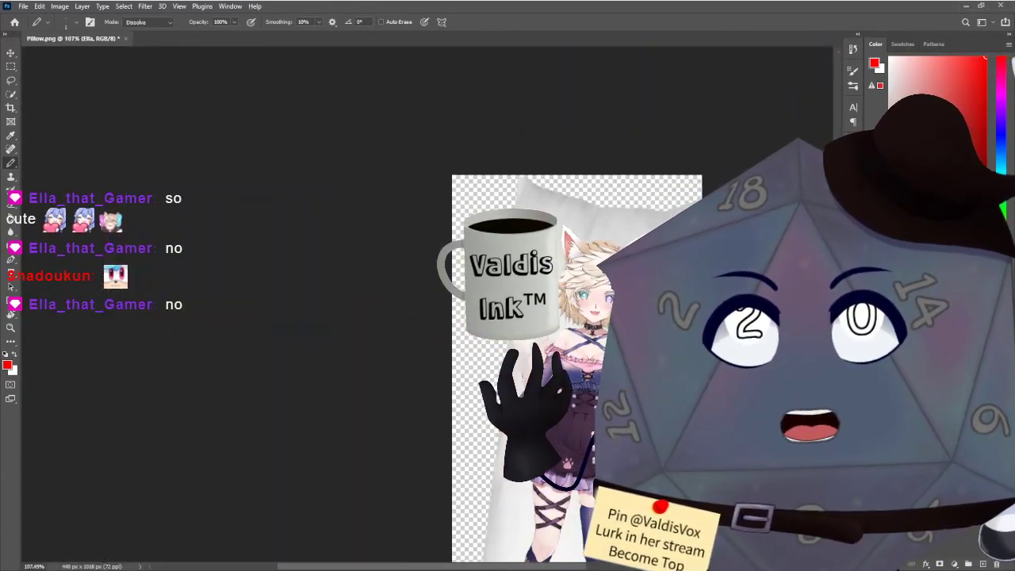
scroll(446, 435, up, 7)
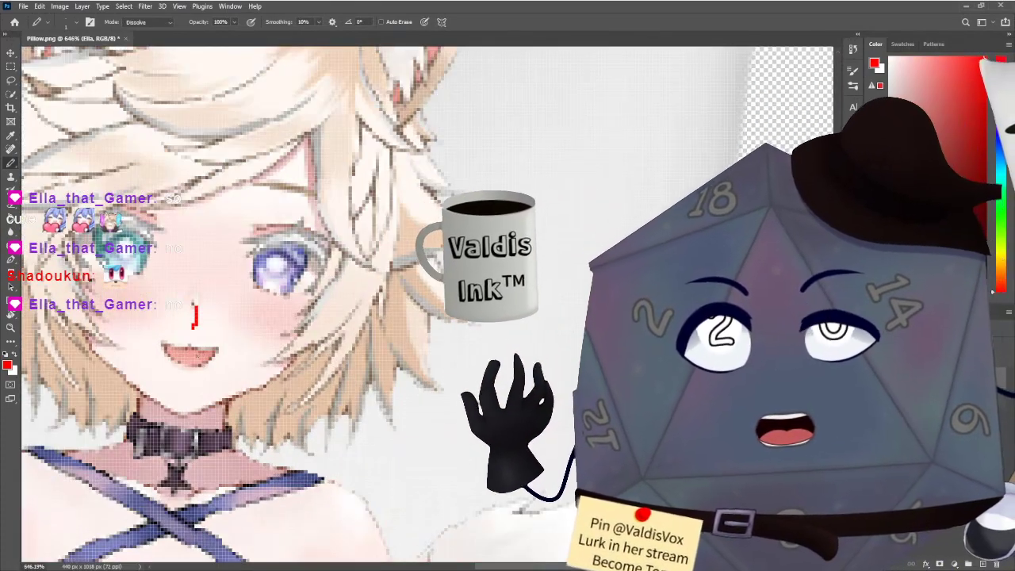
scroll(196, 356, down, 4)
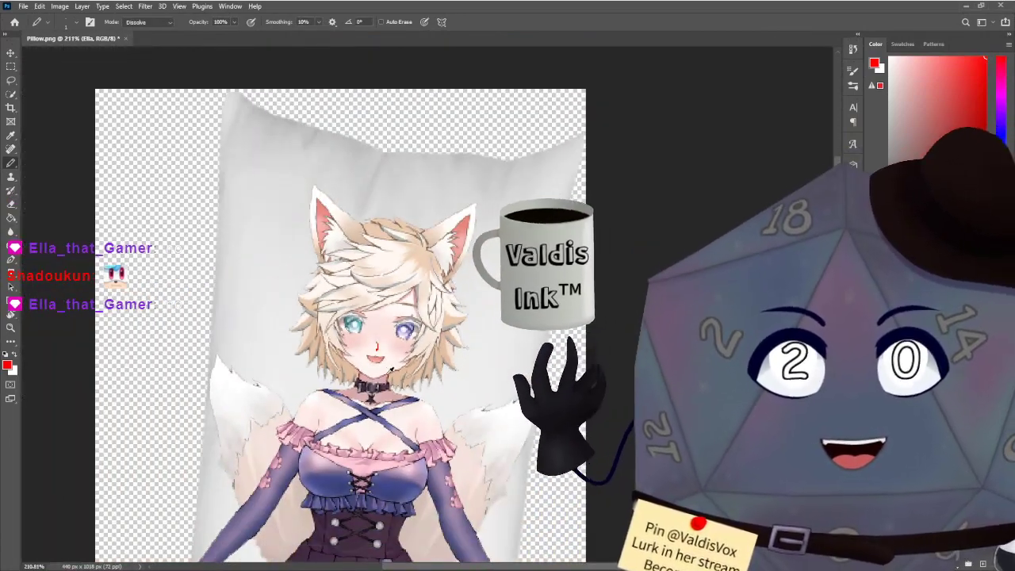
scroll(374, 412, down, 2)
scroll(374, 412, down, 5)
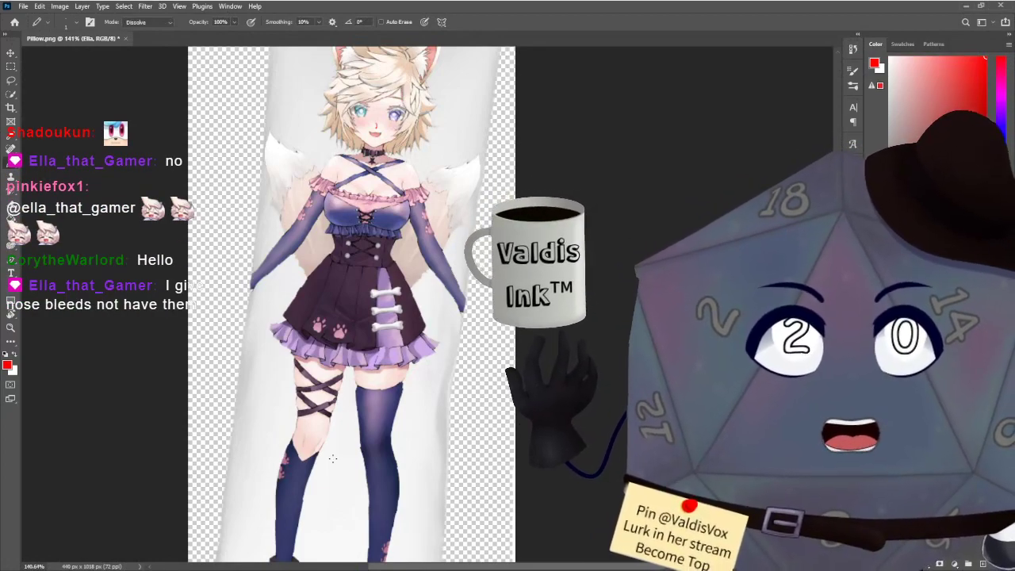
scroll(333, 170, up, 9)
scroll(333, 170, up, 4)
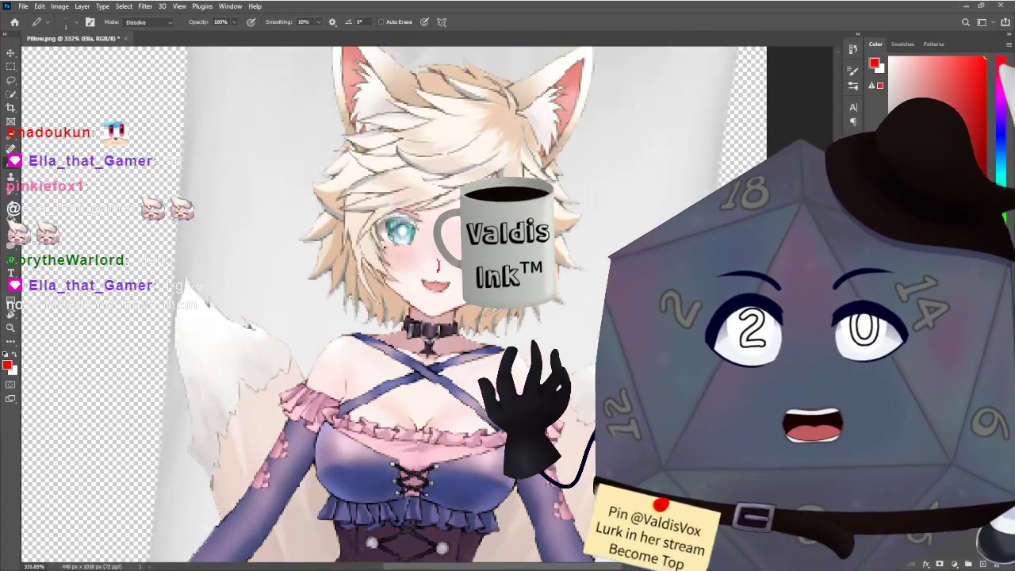
scroll(391, 309, down, 4)
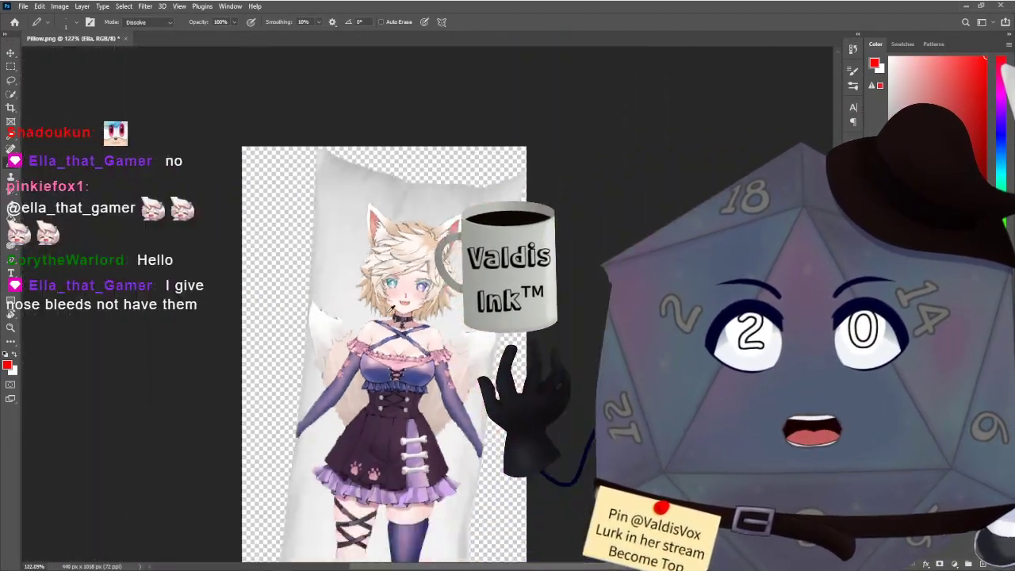
scroll(390, 294, up, 8)
scroll(391, 291, down, 5)
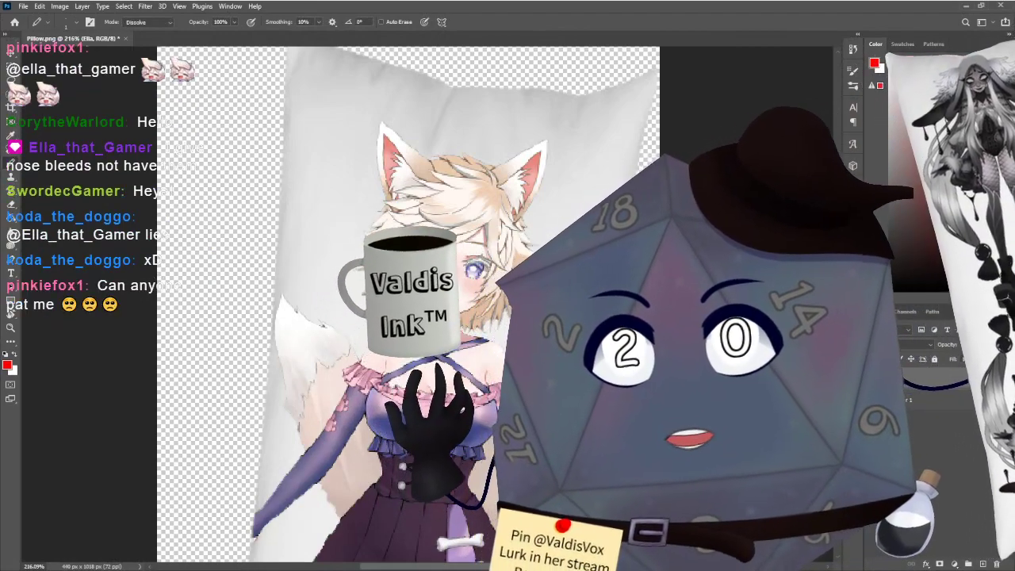
Save the pillow design as Ella Pillow.png and close the original Pillow.png document.
key(ctrl+s)
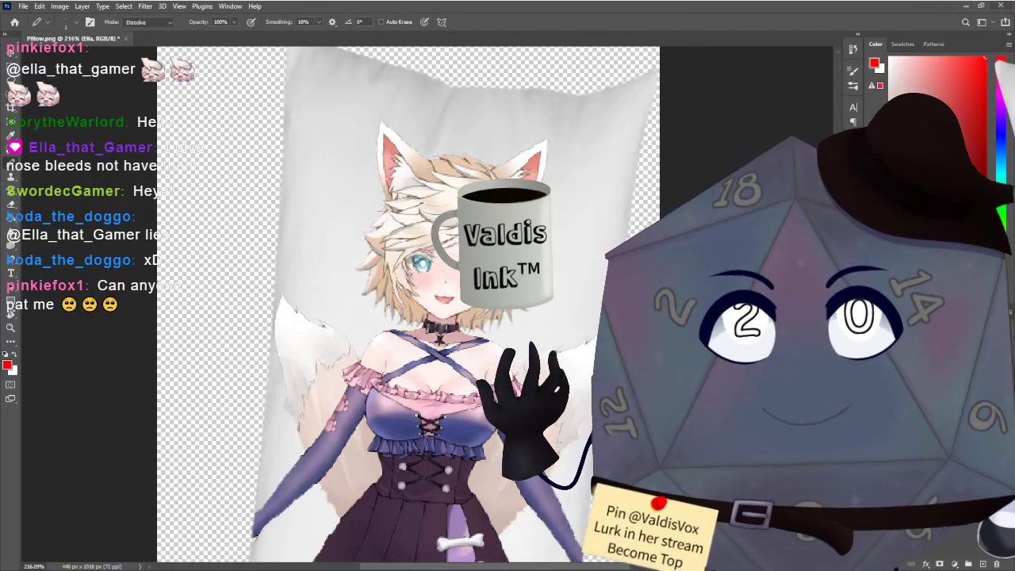
key(ctrl+w)
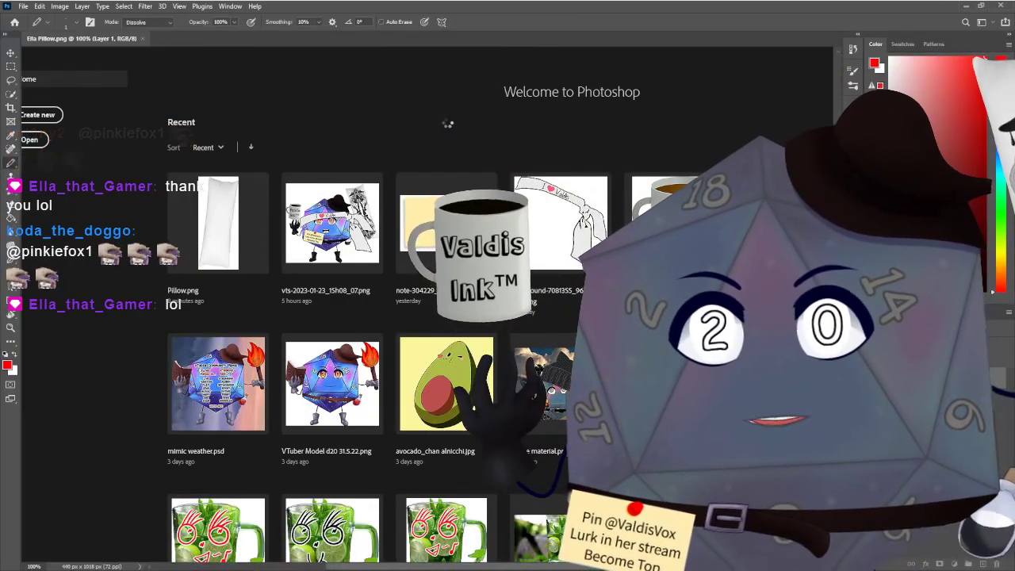
Erase the white strip along the right edge of the Ella Pillow.png canvas with the Magic Eraser at tolerance 32.
scroll(513, 448, up, 6)
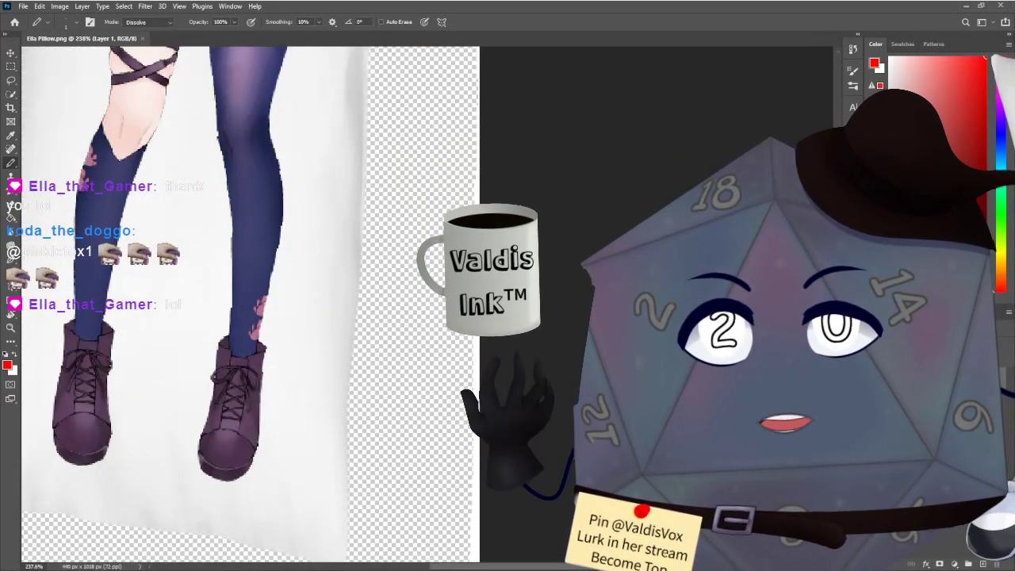
click(11, 205)
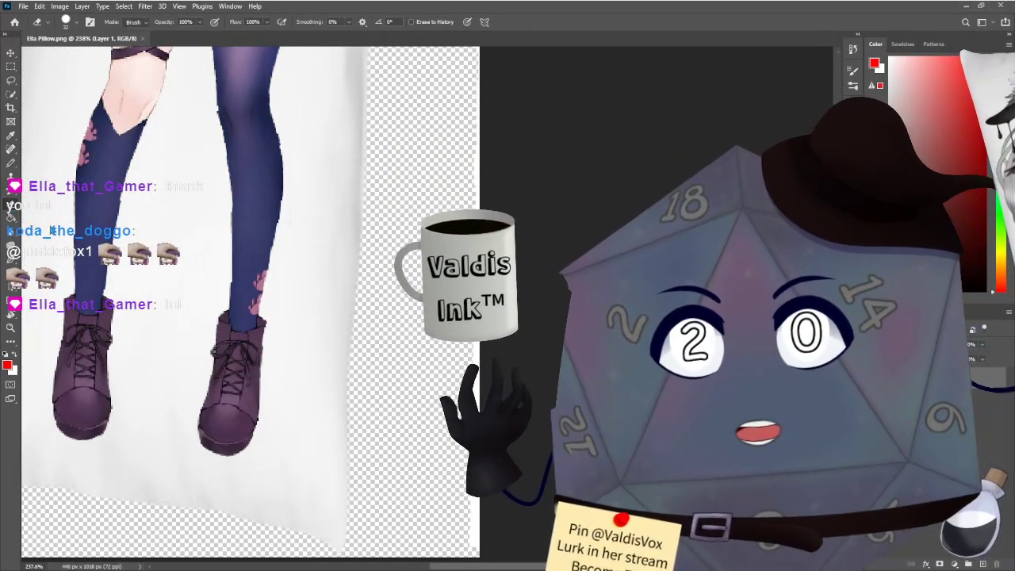
key(shift+e)
scroll(293, 317, down, 5)
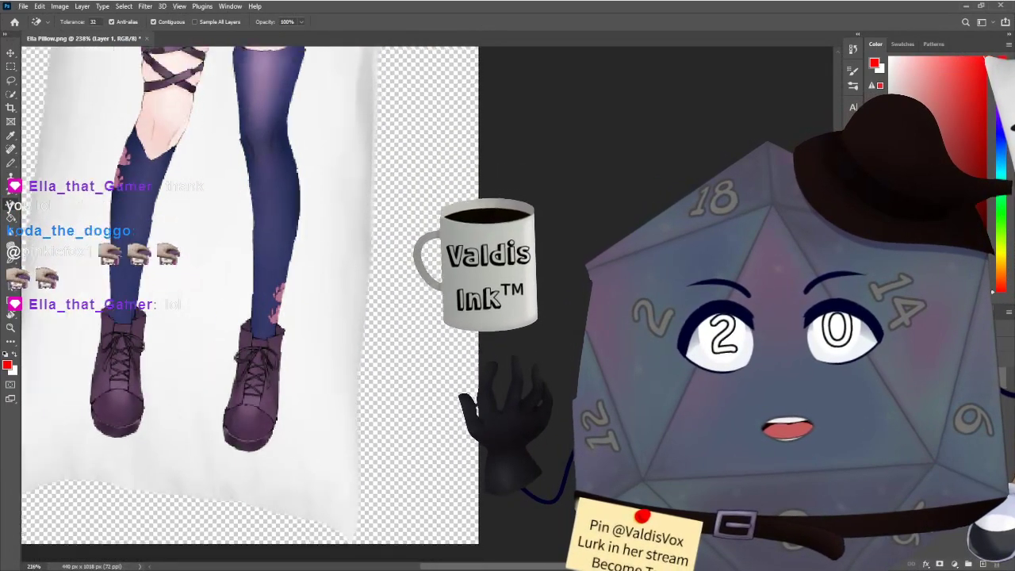
Save the cleaned-up Ella Pillow.png and close it.
key(ctrl+s)
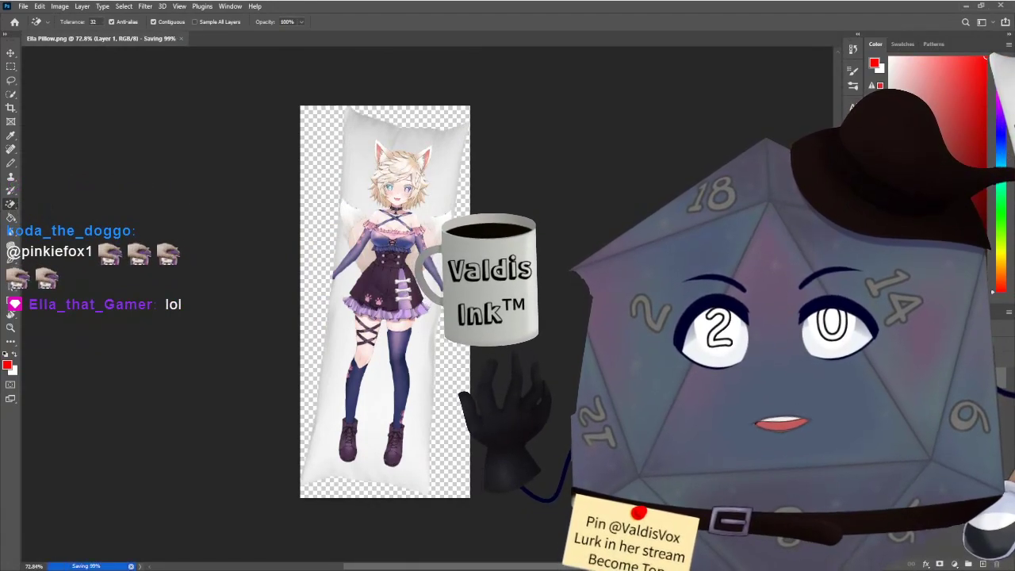
key(ctrl+w)
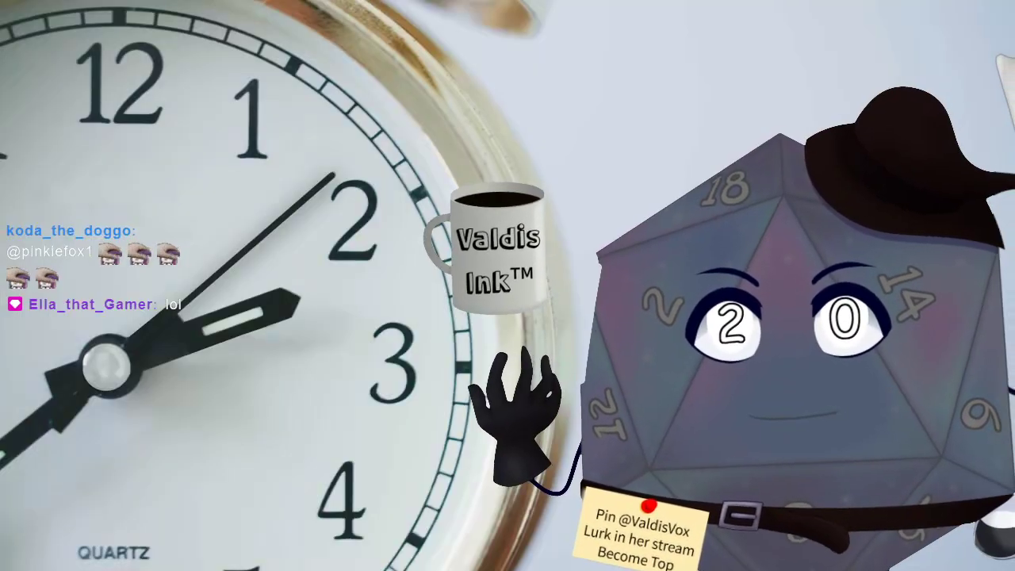